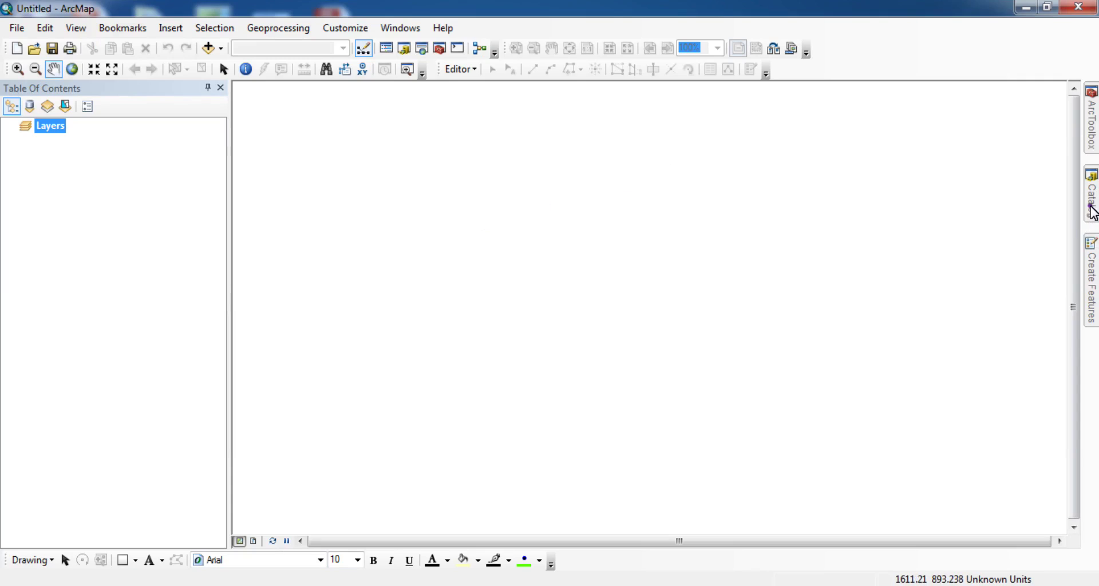
# Browse the catalog to E:\Landsat_nijhum_dip\Objective and expand its 2001, 2006, 2011 and 2016 folders.
pyautogui.click(1092, 212)
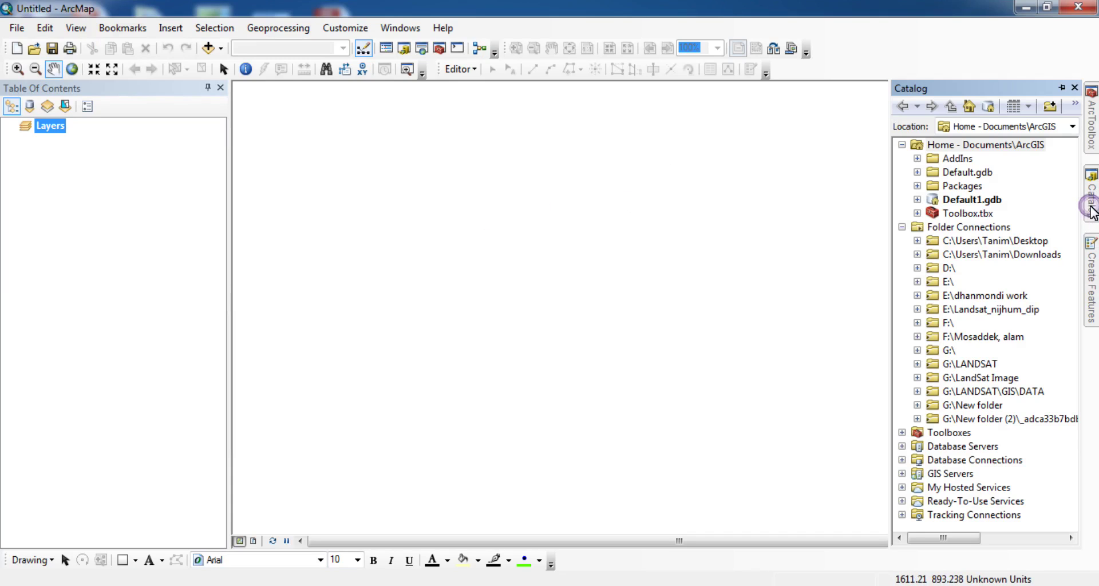
pyautogui.click(918, 313)
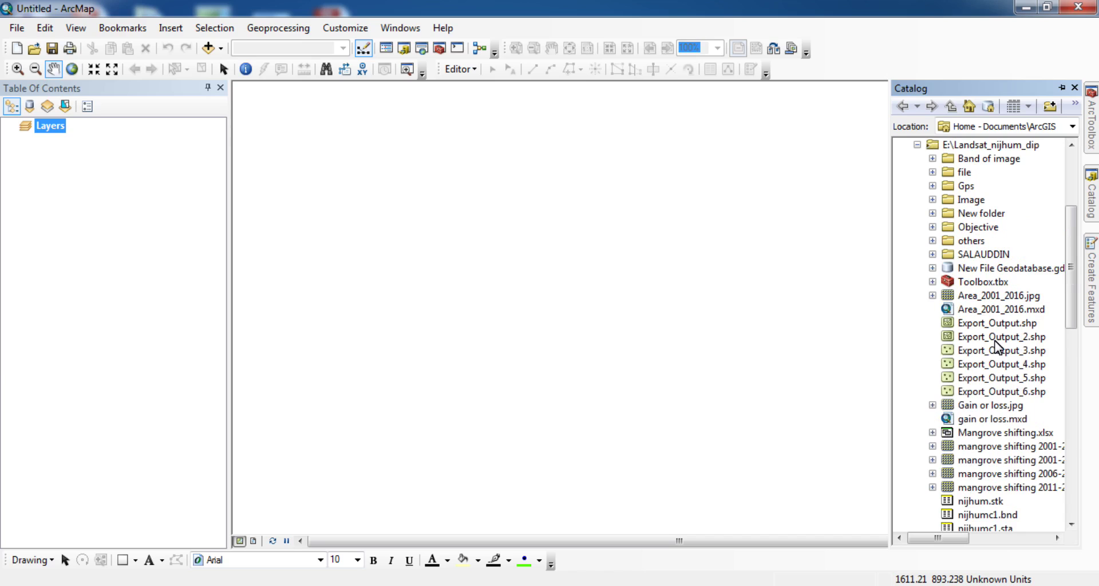
pyautogui.click(931, 226)
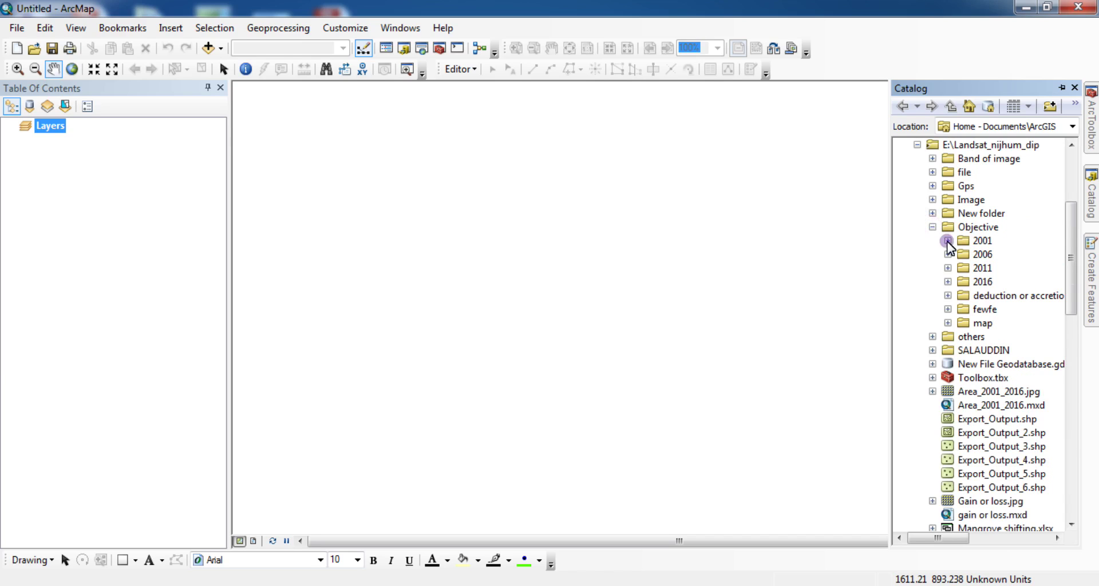
pyautogui.click(947, 240)
pyautogui.click(947, 268)
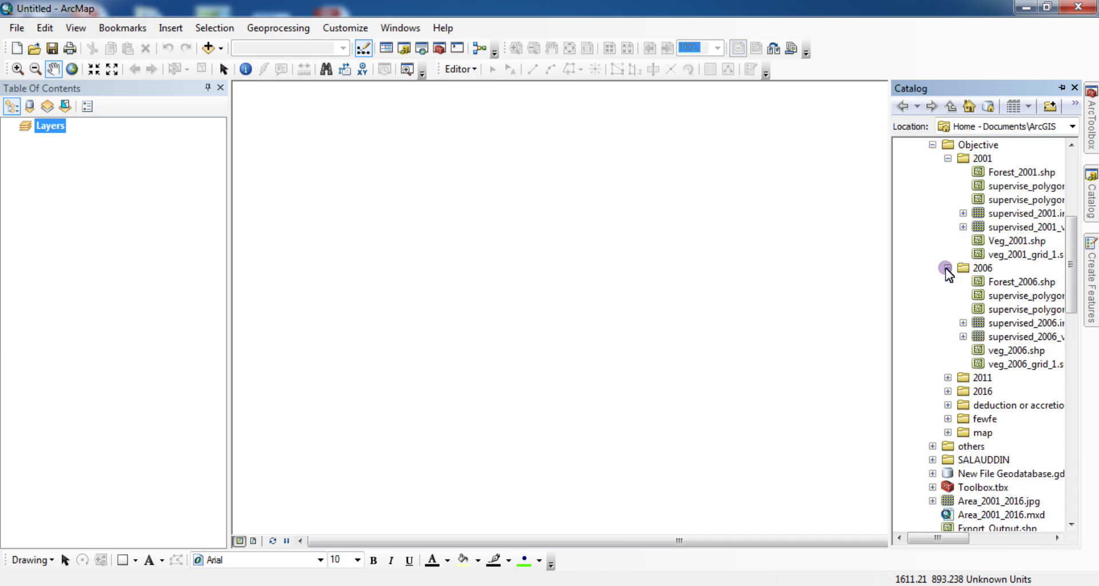
pyautogui.click(947, 295)
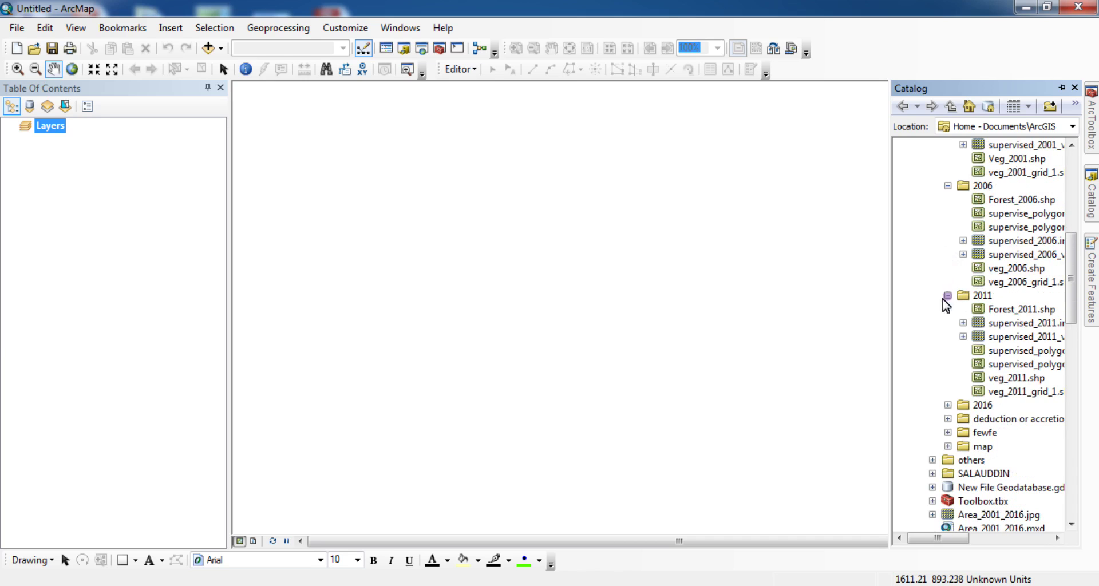
pyautogui.click(947, 322)
pyautogui.scroll(5, 944, 332)
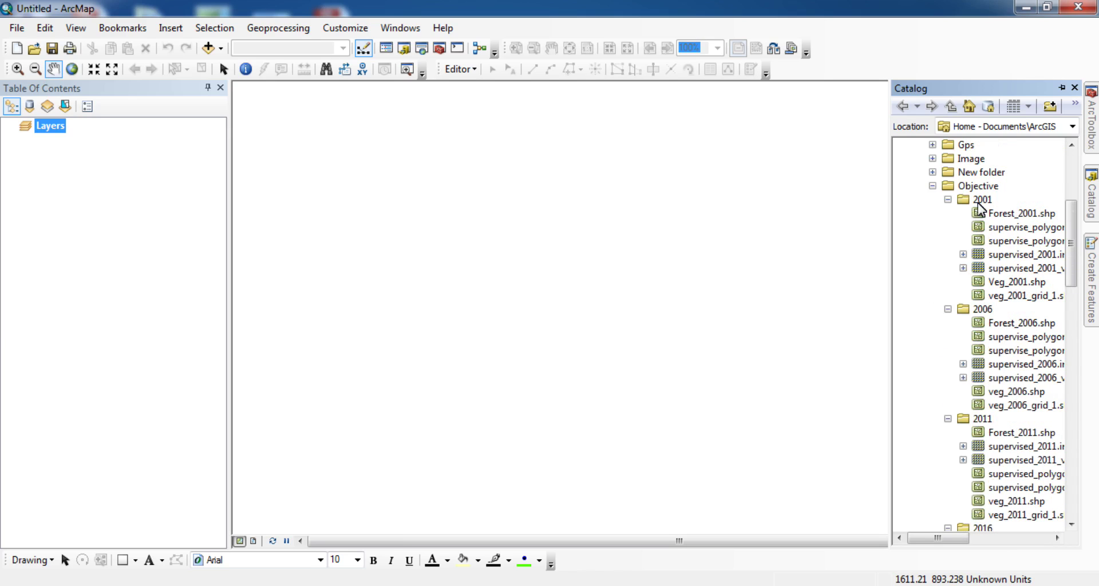
pyautogui.scroll(-1, 906, 327)
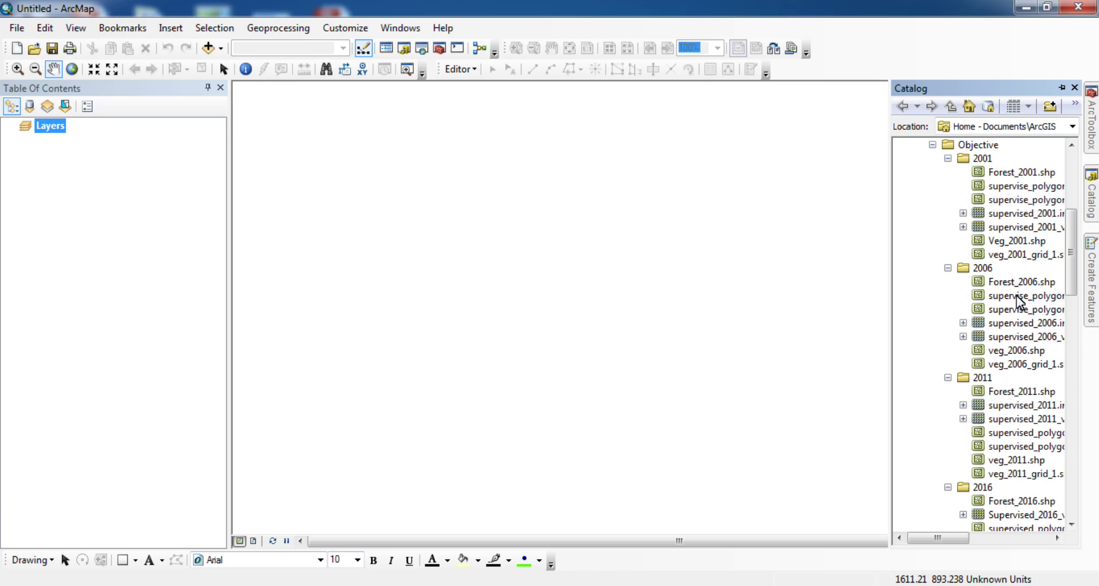
# Add the shapefiles Forest_2001, Forest_2006, Forest_2011 and Forest_2016 from their year folders to the map and put the catalog away.
pyautogui.click(1003, 177)
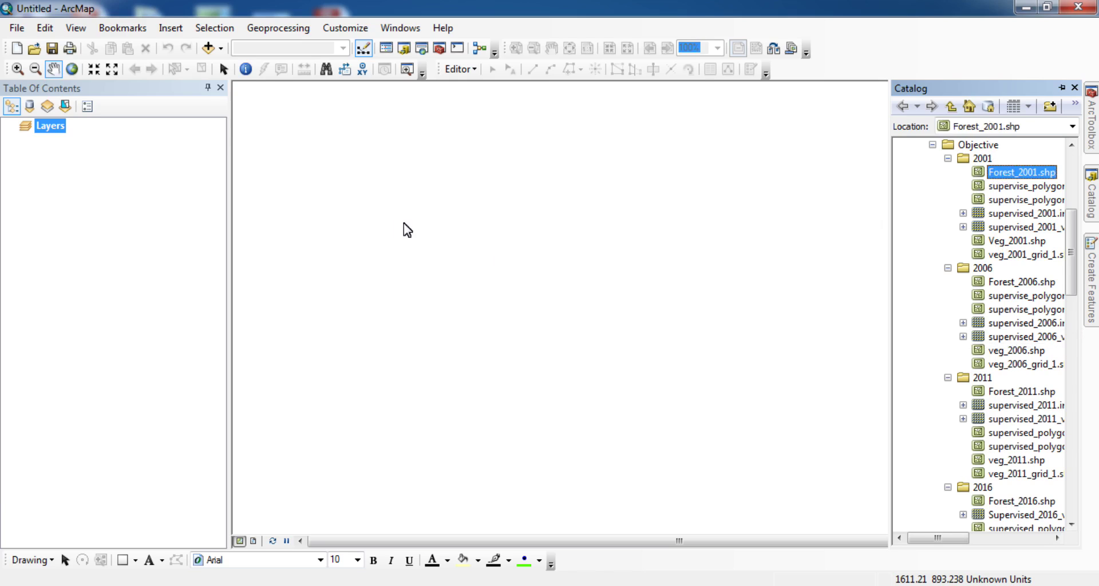
pyautogui.click(1013, 283)
pyautogui.moveTo(1012, 288); pyautogui.dragTo(170, 264)
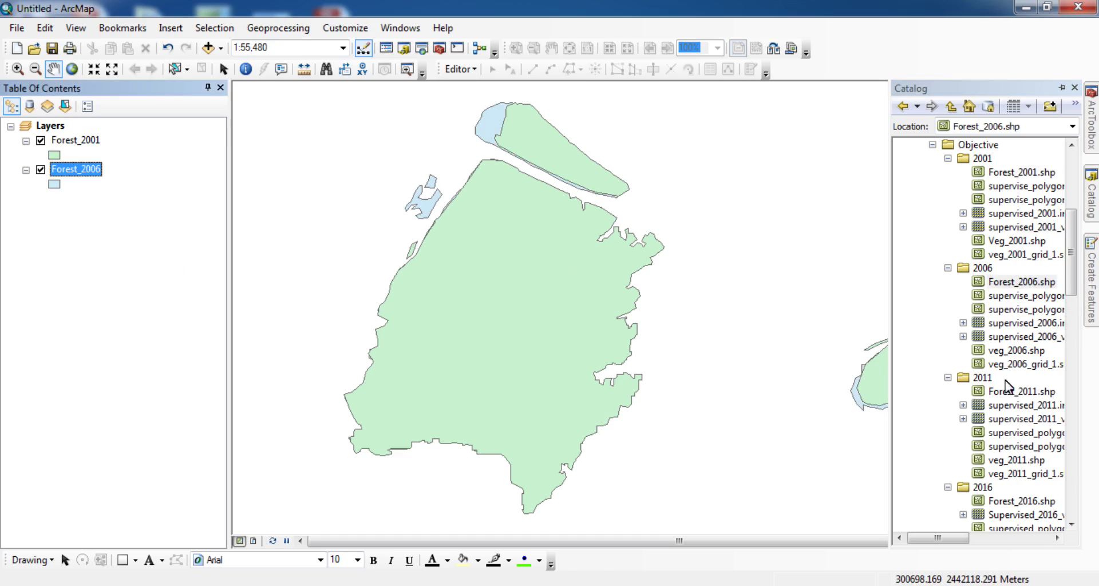
pyautogui.moveTo(1007, 395)
pyautogui.mouseDown()
pyautogui.moveTo(883, 392)
pyautogui.moveTo(85, 286)
pyautogui.mouseUp()
pyautogui.click(1091, 192)
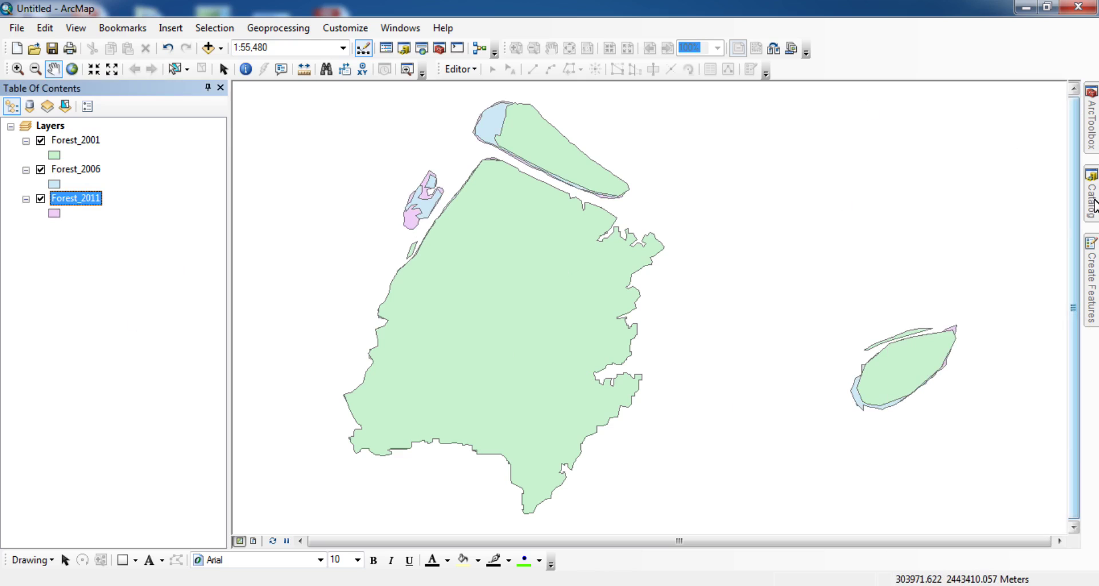
pyautogui.moveTo(993, 502); pyautogui.dragTo(9, 345)
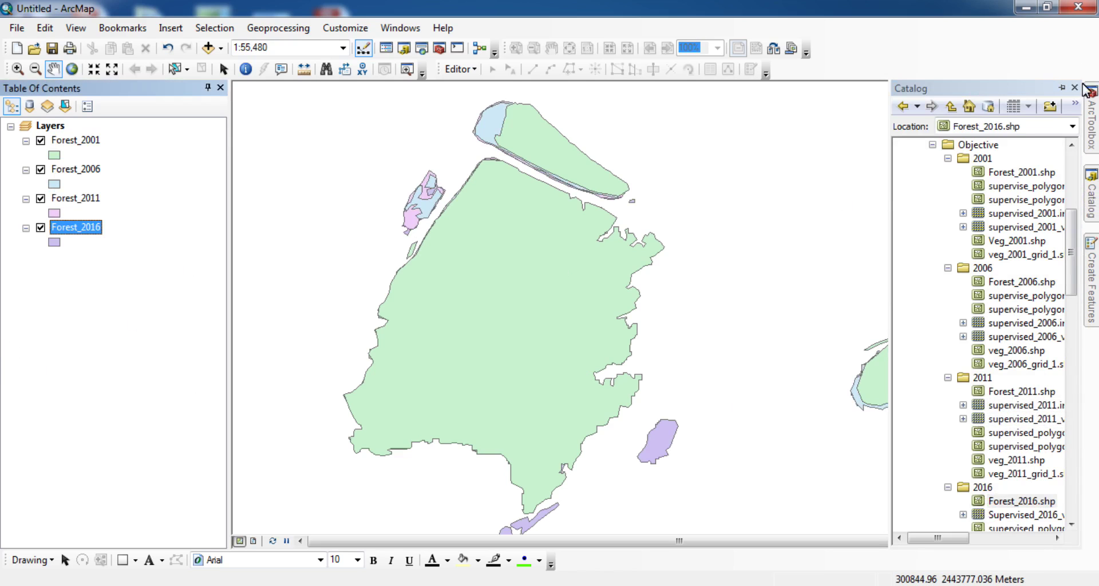
pyautogui.click(1061, 88)
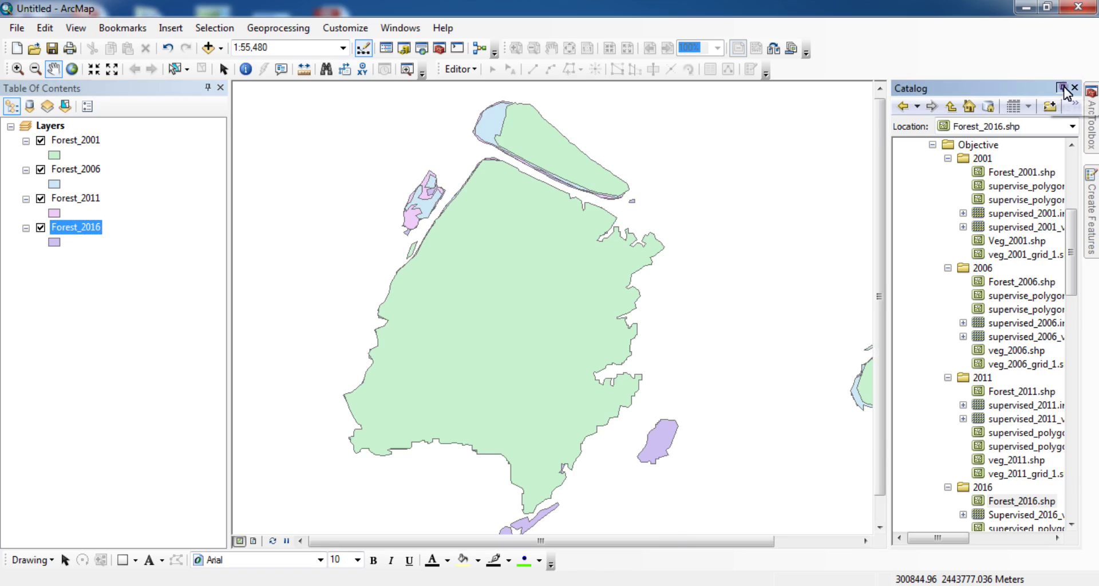
pyautogui.click(1061, 87)
# Symbolize the Forest_2001 layer with no fill and a muted red outline of width 2.
pyautogui.moveTo(496, 300); pyautogui.dragTo(549, 304)
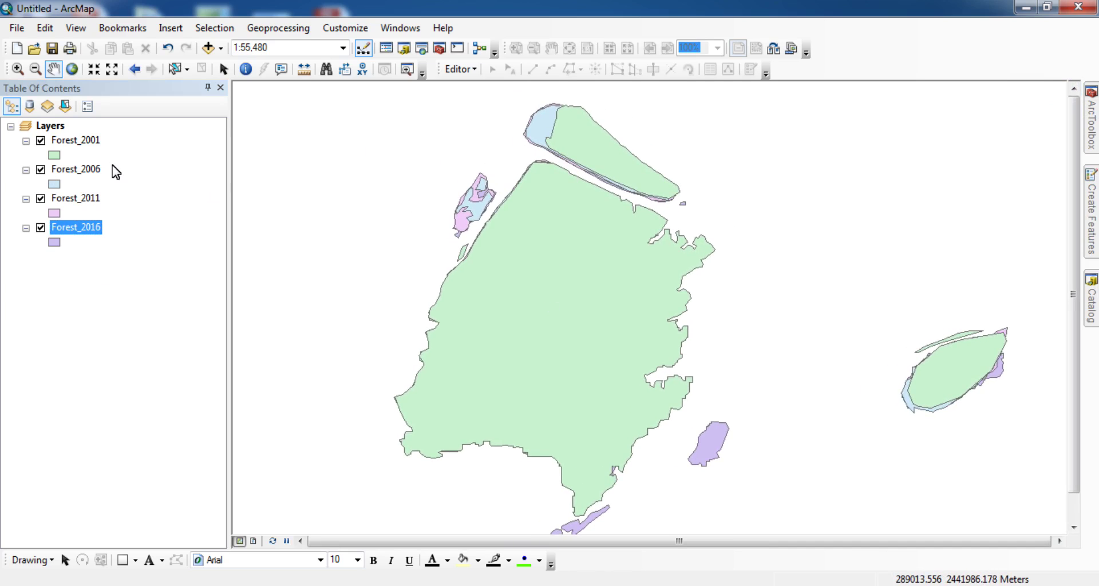
pyautogui.click(53, 155)
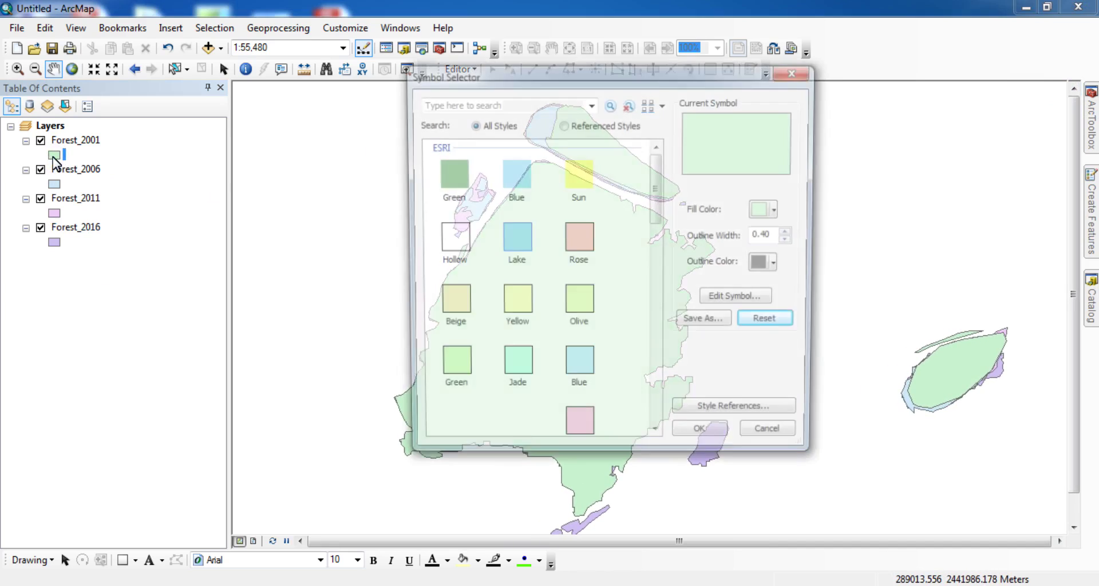
pyautogui.click(779, 212)
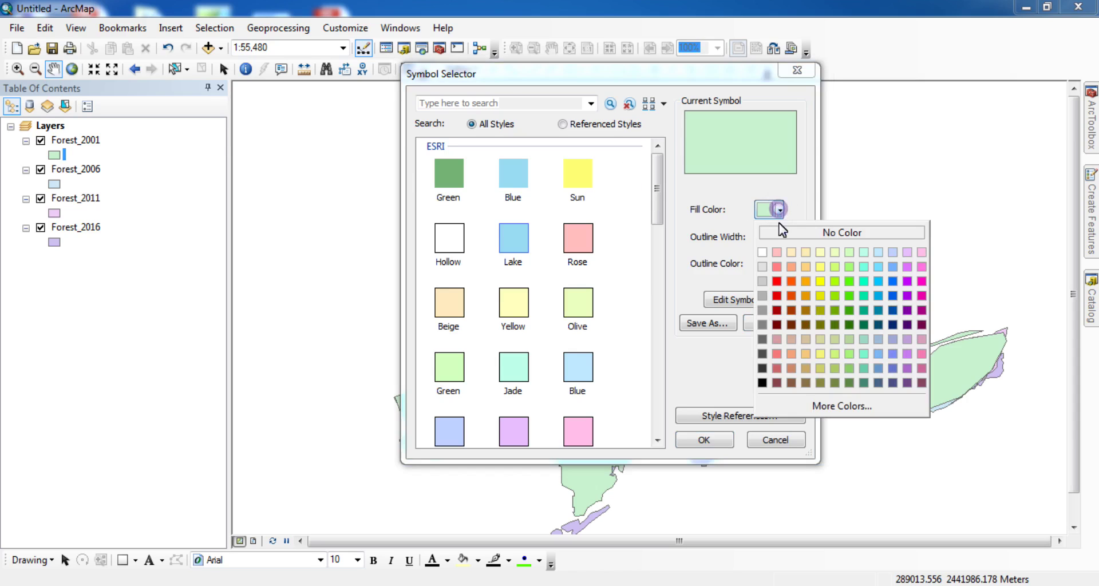
pyautogui.click(774, 235)
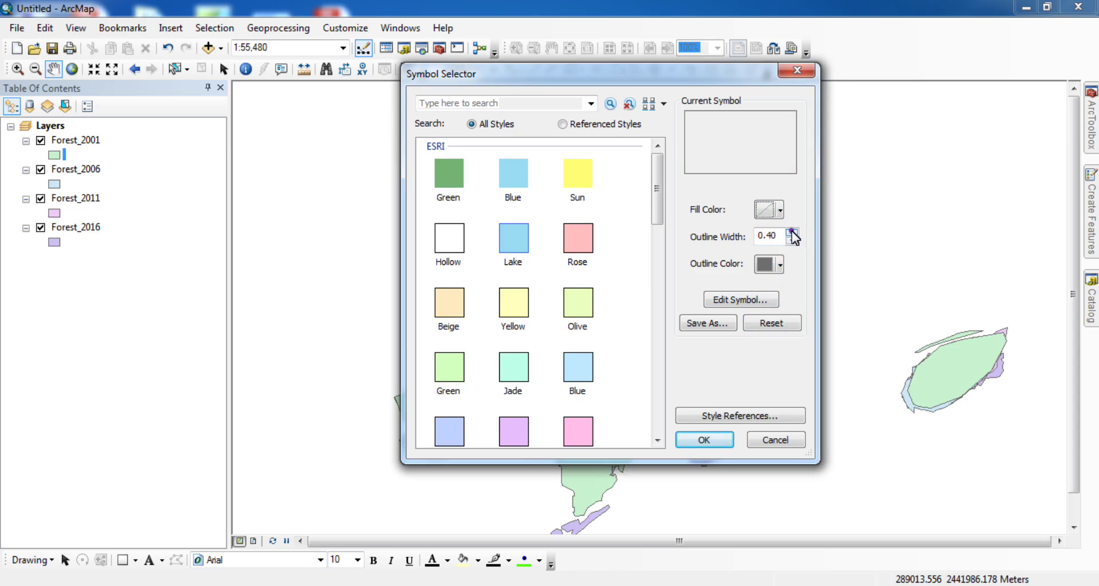
pyautogui.click(792, 232)
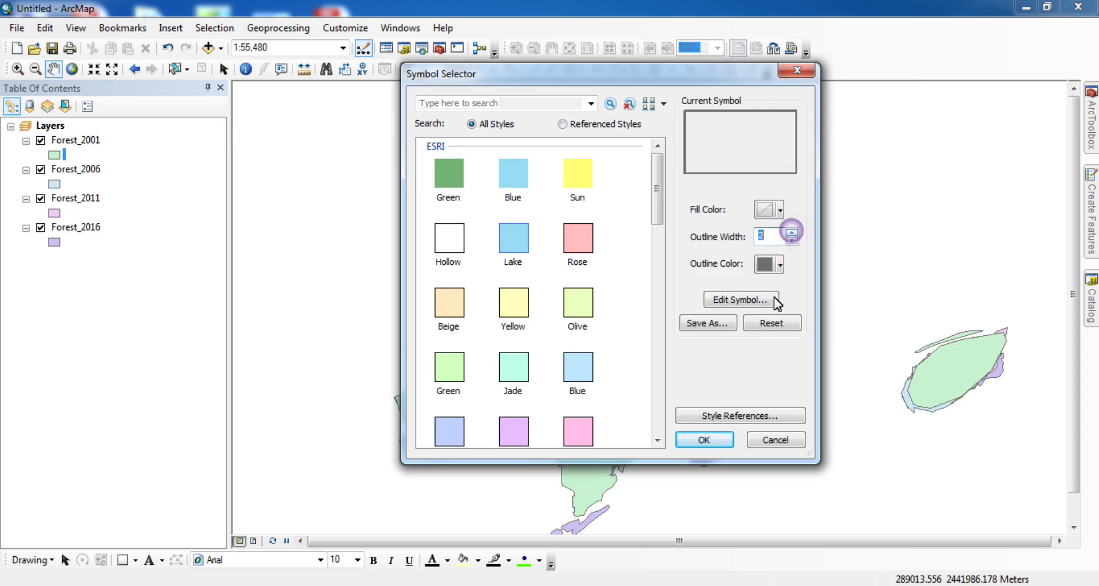
pyautogui.click(779, 264)
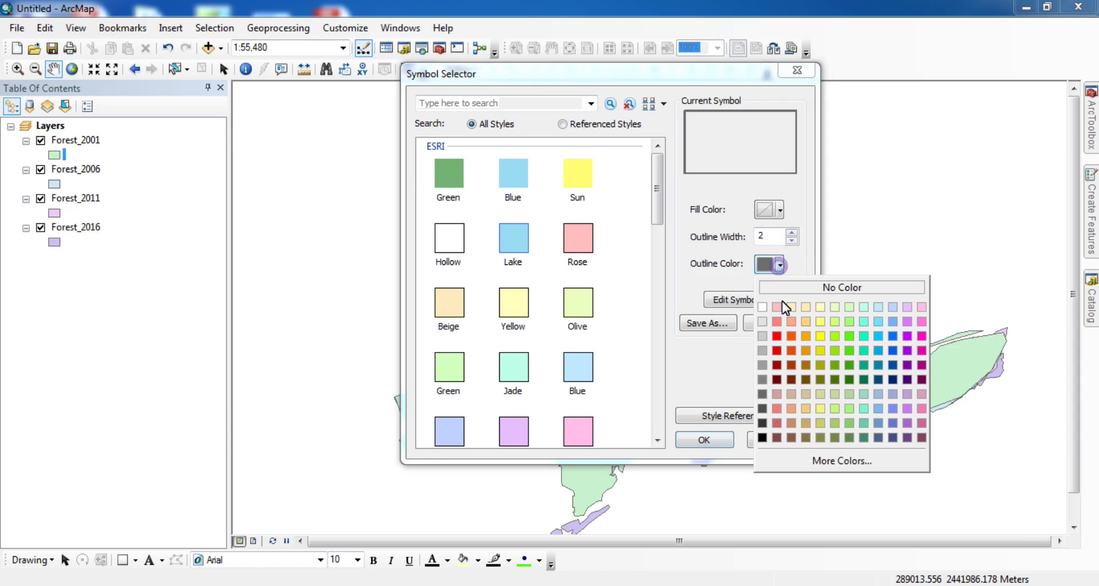
pyautogui.click(774, 424)
pyautogui.click(705, 438)
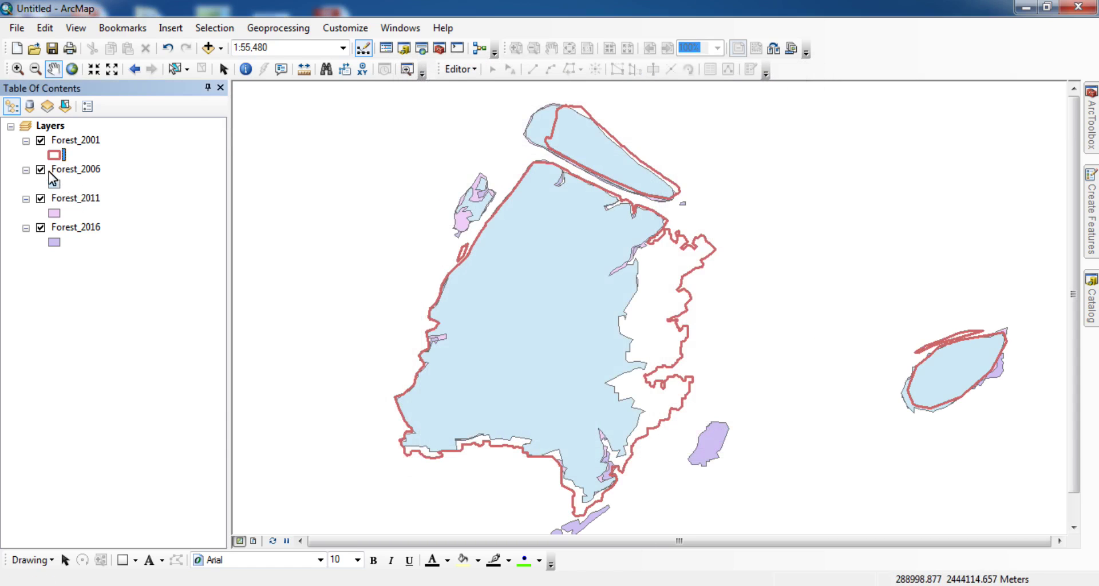
# Symbolize the Forest_2006 layer with no fill and a bright red outline of width 2.
pyautogui.click(54, 184)
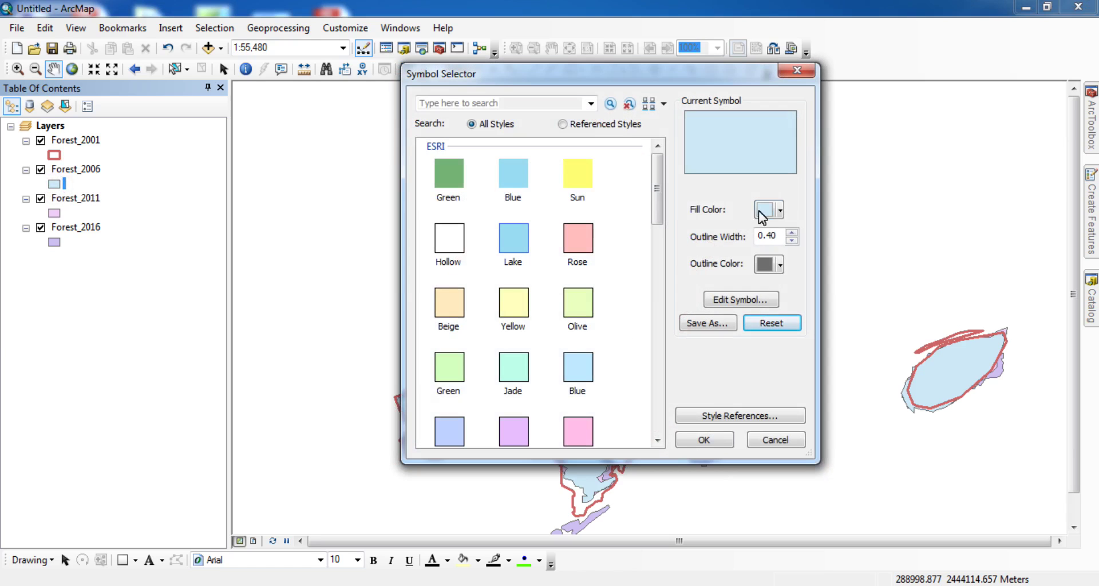
pyautogui.click(780, 210)
pyautogui.click(764, 233)
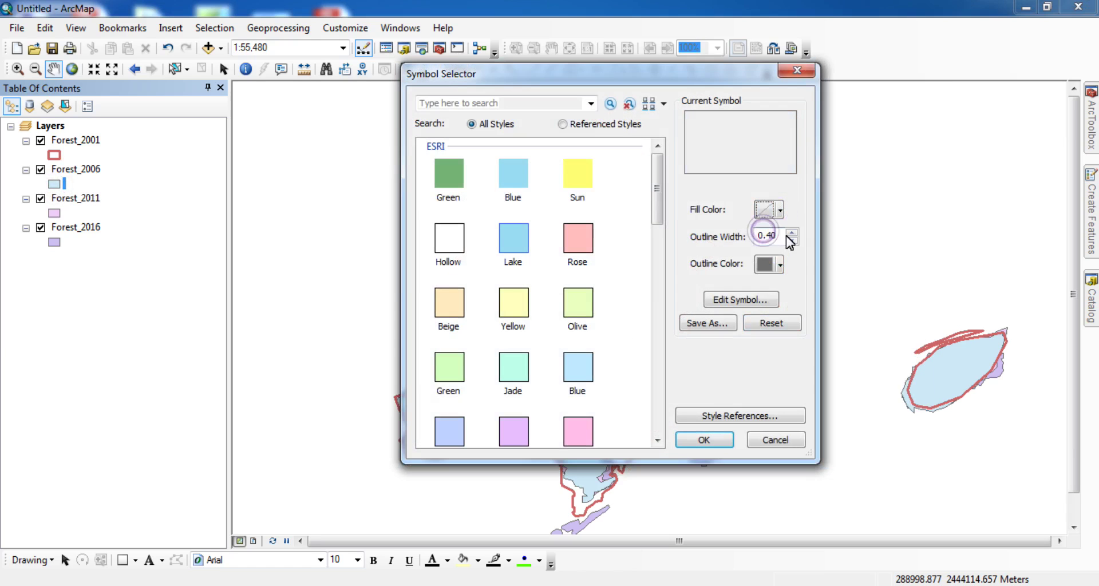
pyautogui.click(792, 233)
pyautogui.click(792, 232)
pyautogui.click(780, 266)
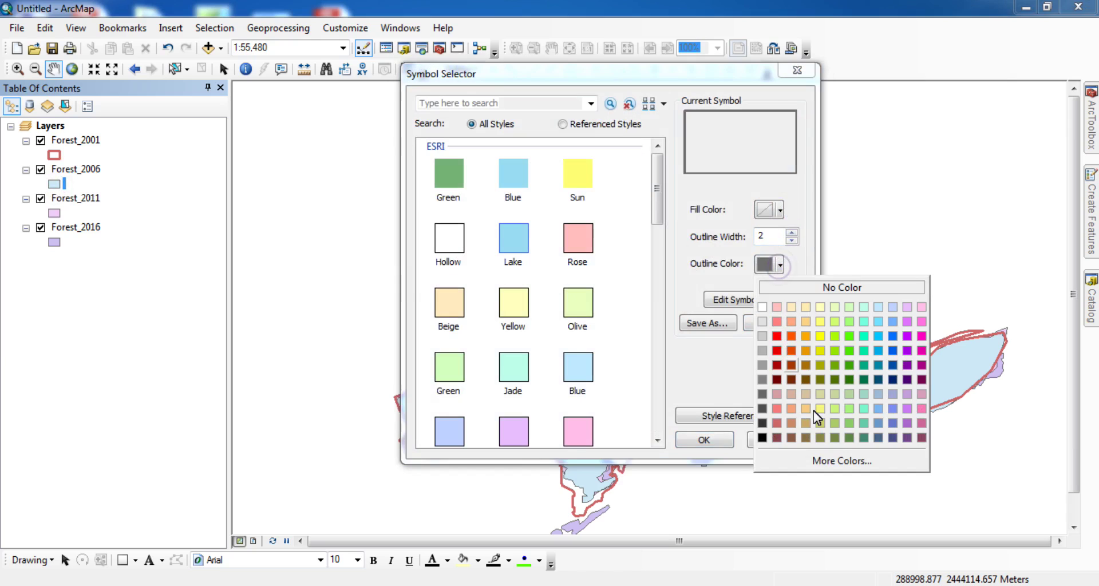
pyautogui.click(780, 351)
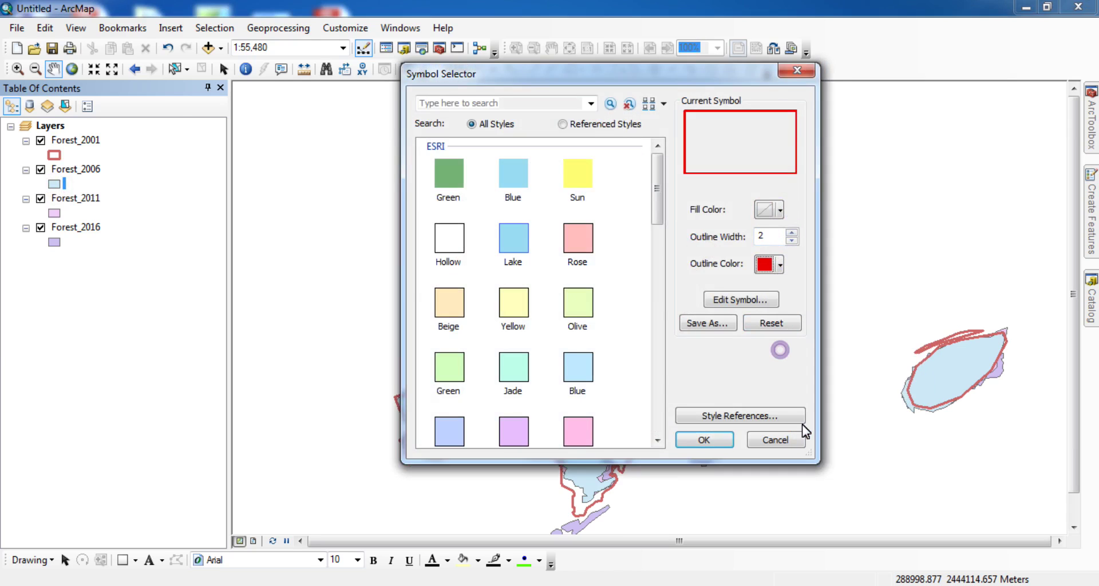
pyautogui.click(712, 441)
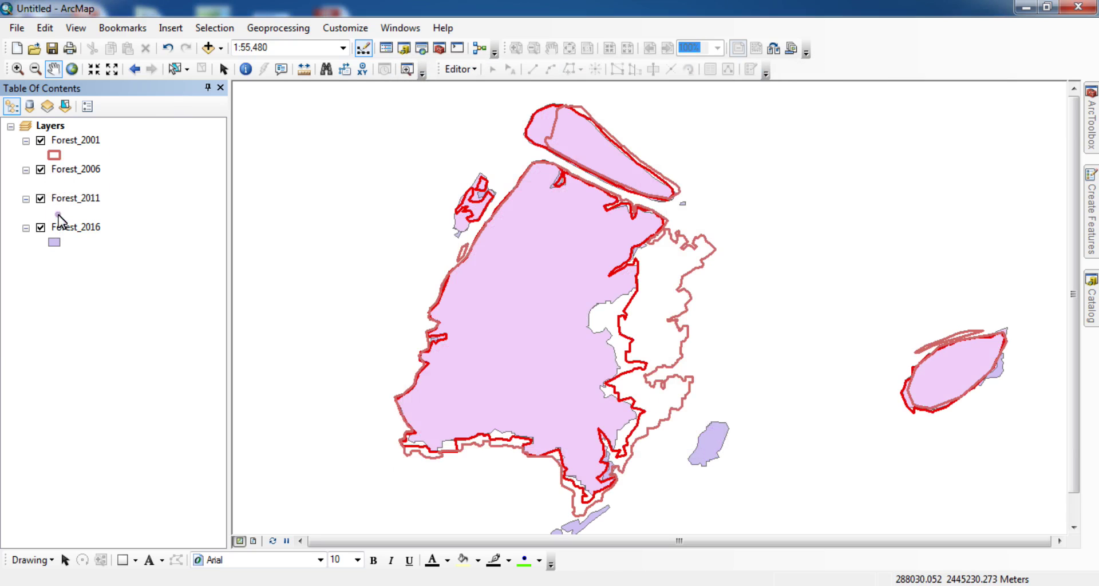
# Symbolize the Forest_2011 layer with no fill and a pink outline of width 2.
pyautogui.click(55, 213)
pyautogui.click(779, 210)
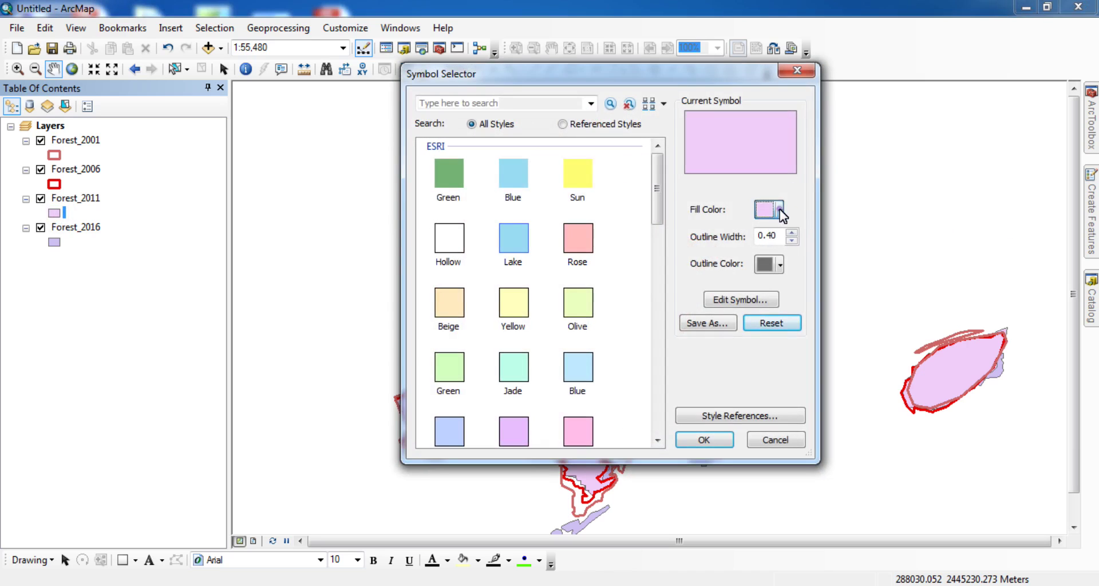
pyautogui.click(811, 232)
pyautogui.click(791, 232)
pyautogui.click(791, 232)
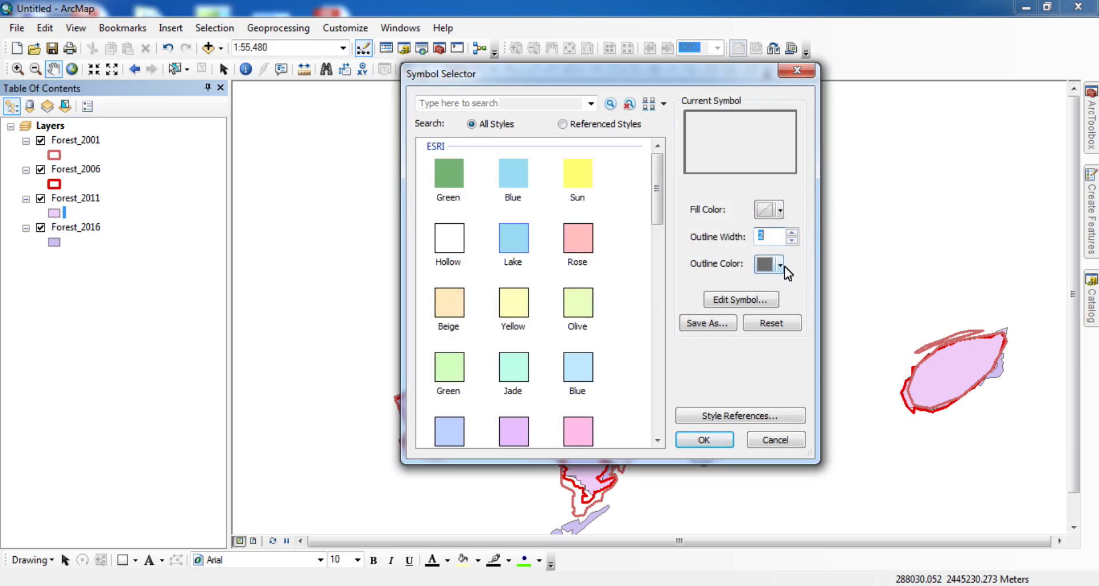
pyautogui.click(779, 265)
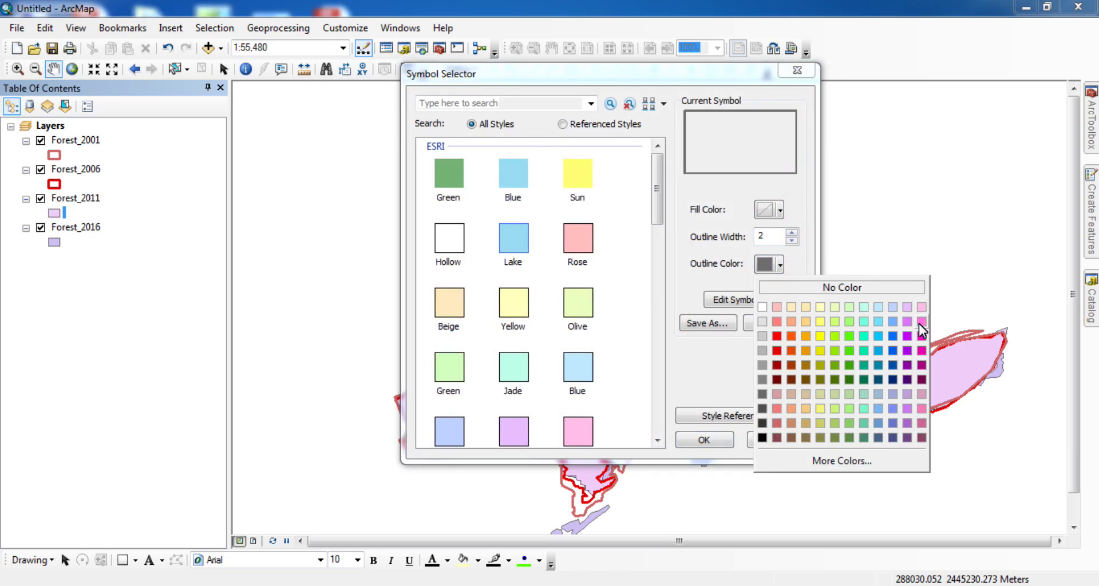
pyautogui.click(921, 321)
pyautogui.click(703, 439)
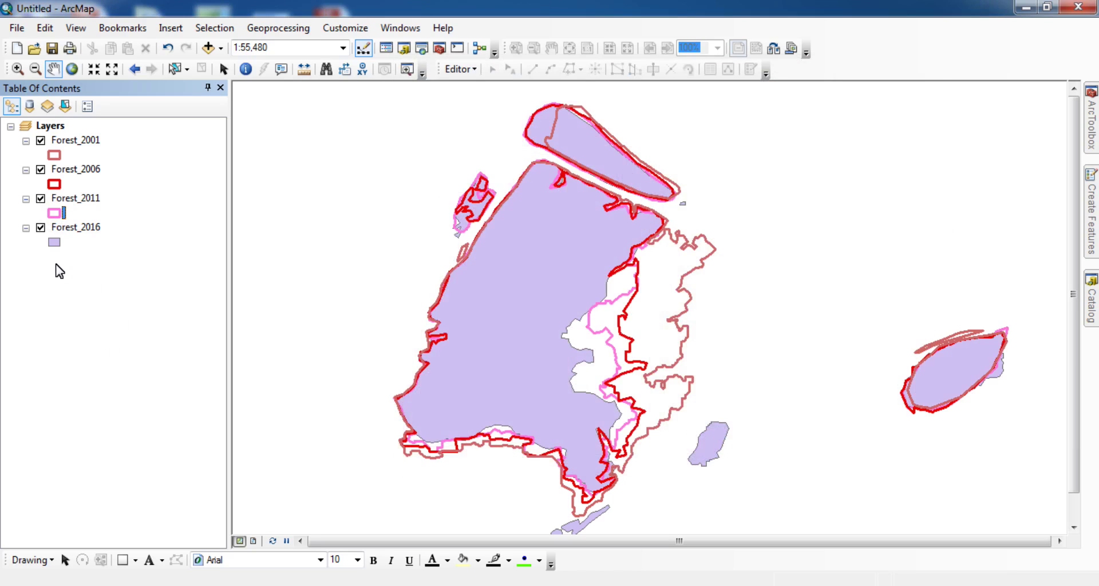
# Symbolize the Forest_2016 layer with no fill and a dark blue outline of width 2.
pyautogui.doubleClick(54, 242)
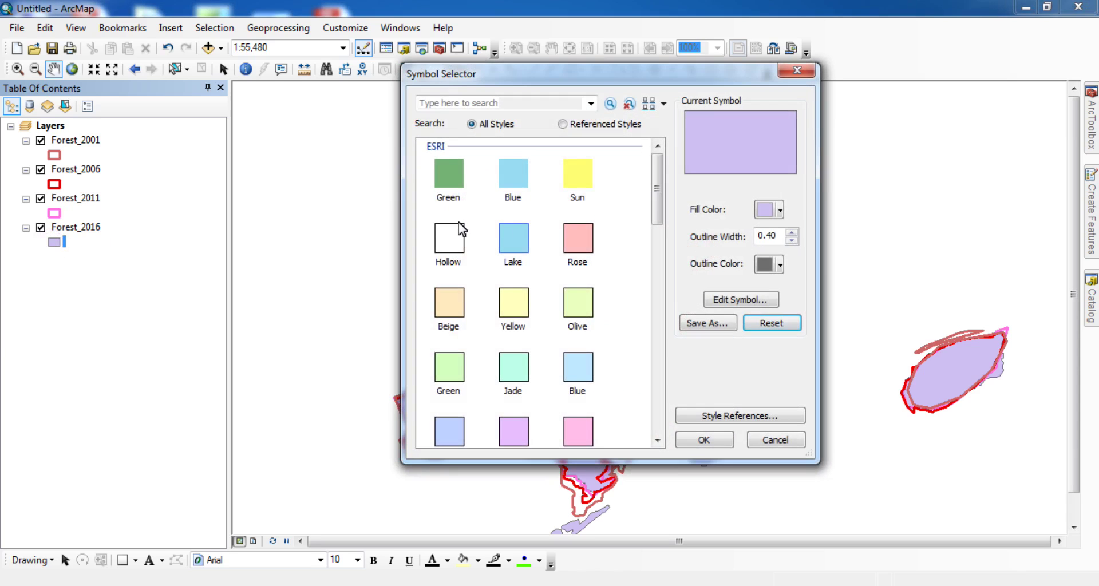
pyautogui.click(782, 209)
pyautogui.click(790, 234)
pyautogui.doubleClick(791, 234)
pyautogui.click(781, 270)
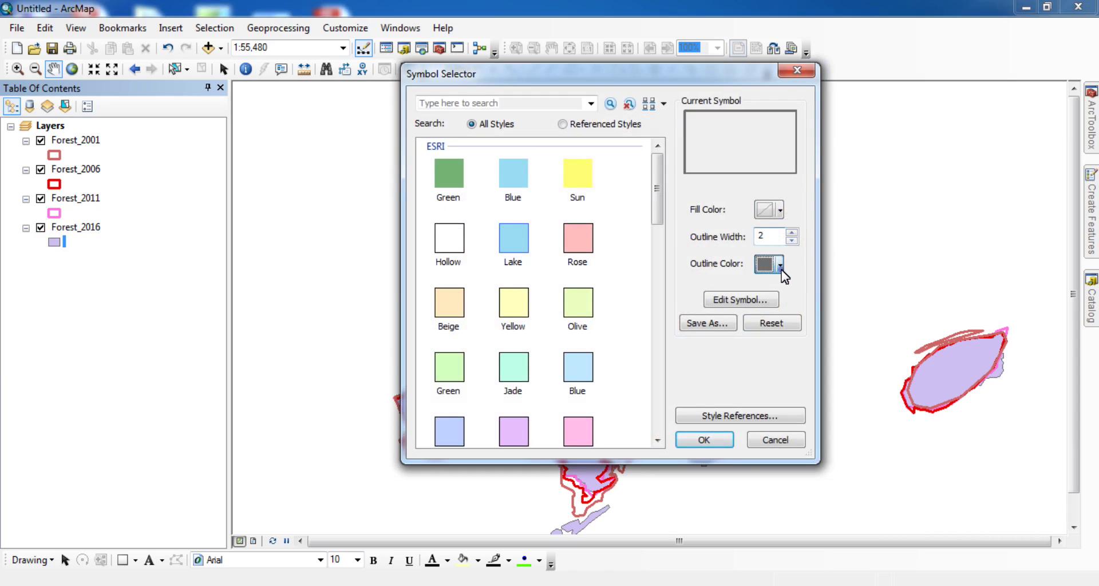
pyautogui.click(880, 442)
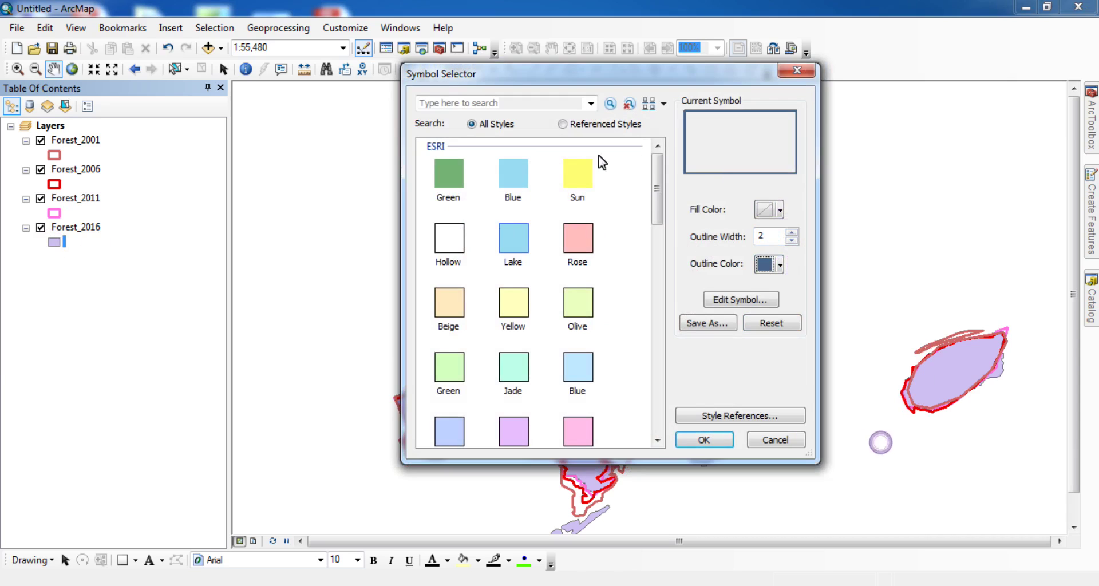
pyautogui.click(719, 442)
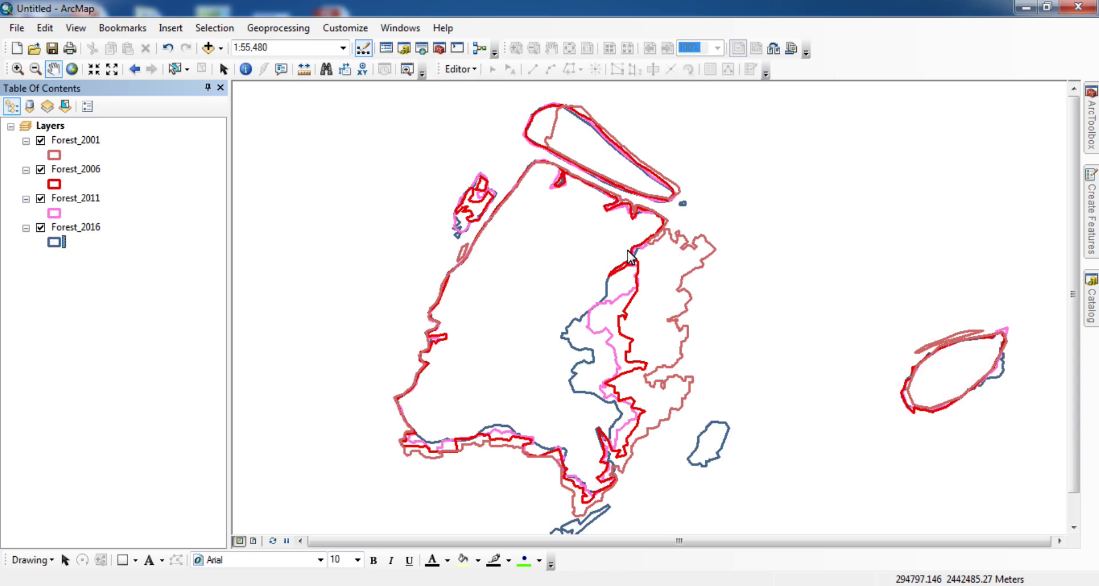
# Open the Intersect tool from the Overlay toolset of the Analysis Tools.
pyautogui.moveTo(515, 318); pyautogui.dragTo(444, 306)
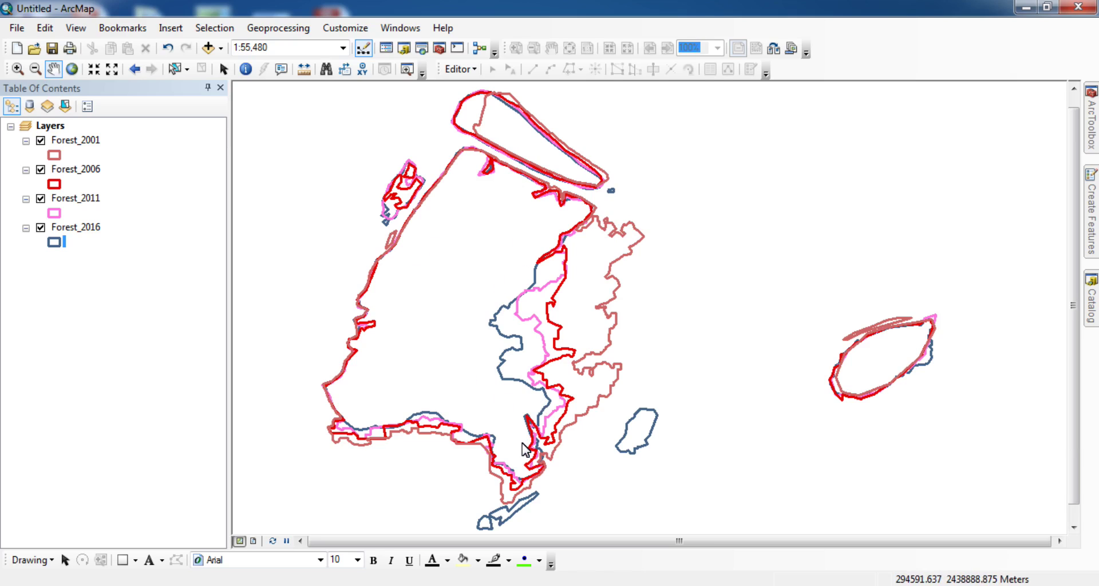
pyautogui.click(1092, 135)
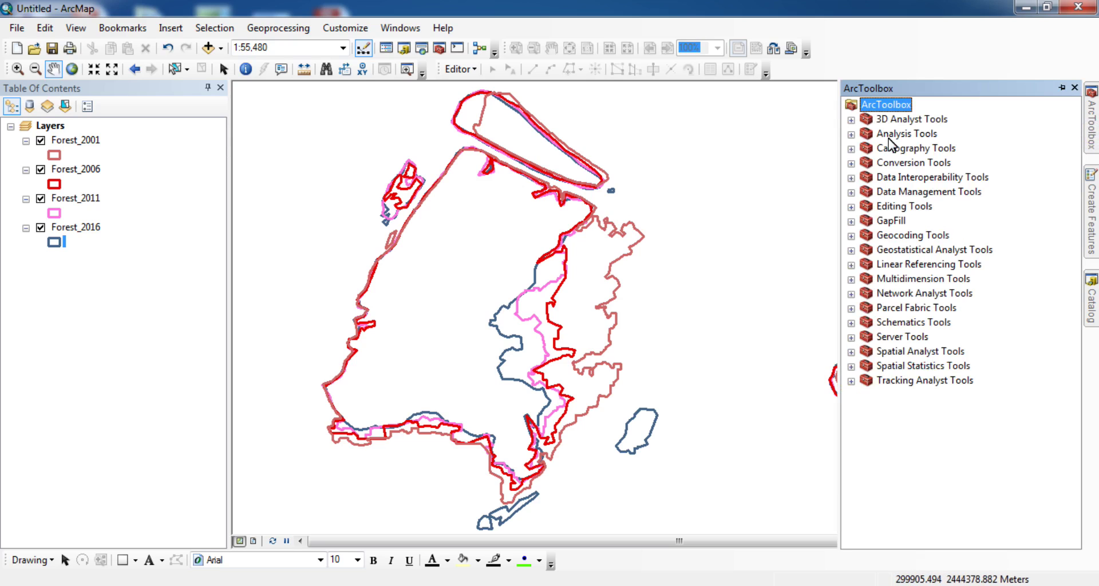
pyautogui.click(851, 133)
pyautogui.click(866, 163)
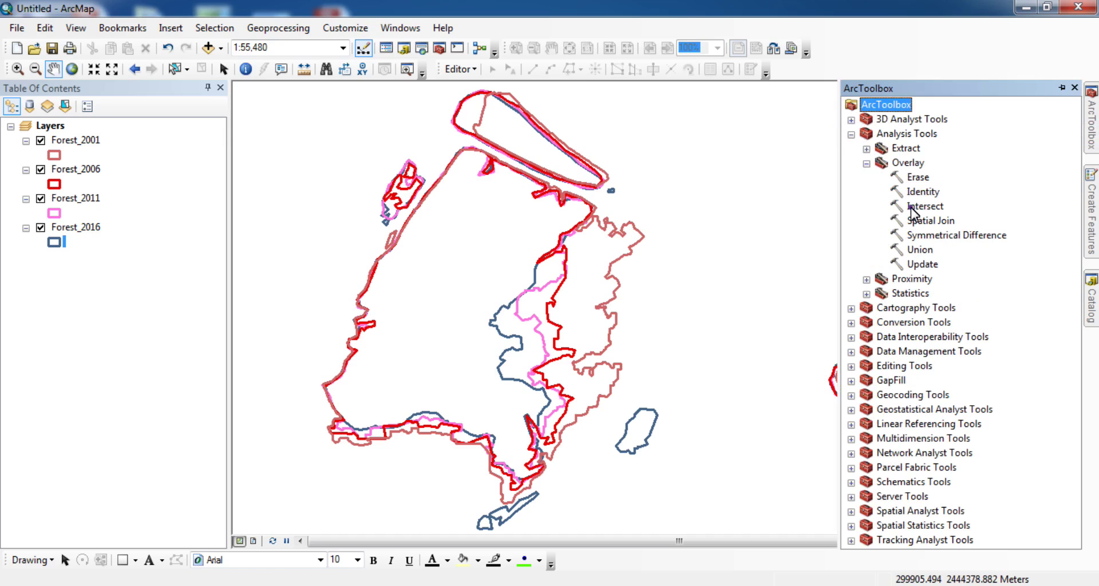
pyautogui.click(910, 207)
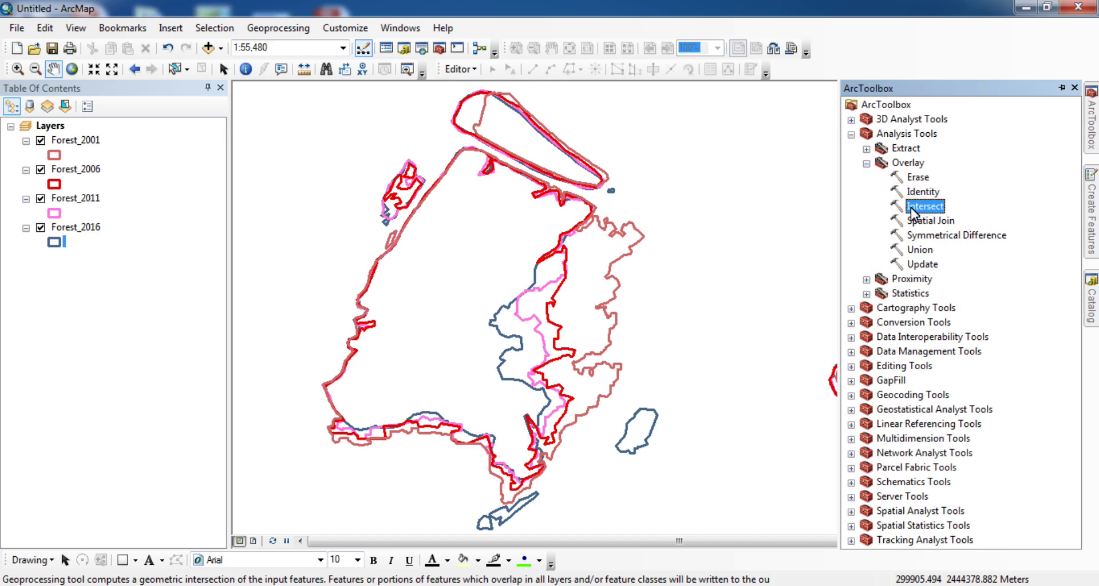
pyautogui.doubleClick(911, 208)
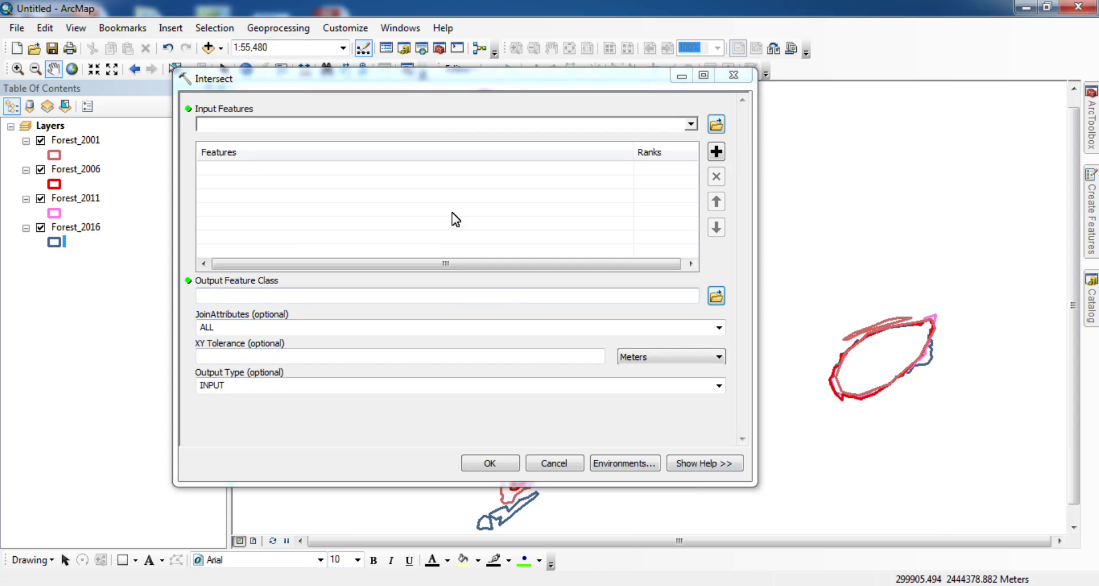
# Show the Intersect tool's help and examine its description and input-to-output illustration.
pyautogui.click(698, 464)
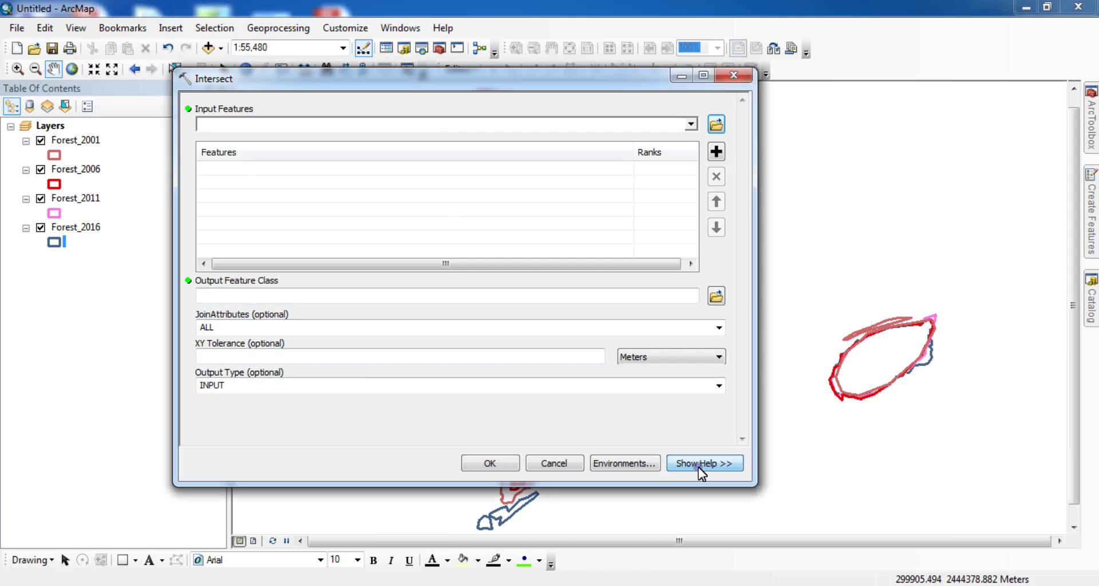
pyautogui.moveTo(974, 198)
pyautogui.mouseDown()
pyautogui.moveTo(985, 325)
pyautogui.moveTo(969, 185)
pyautogui.moveTo(989, 238)
pyautogui.moveTo(976, 314)
pyautogui.moveTo(976, 245)
pyautogui.moveTo(925, 180)
pyautogui.mouseUp()
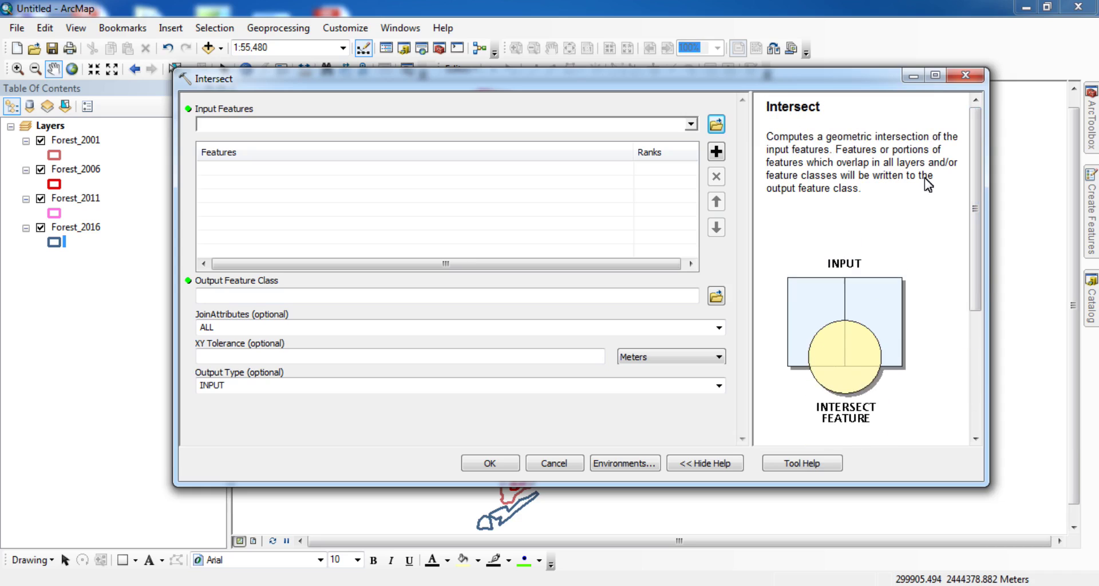
pyautogui.click(765, 136)
pyautogui.moveTo(807, 153); pyautogui.dragTo(982, 270)
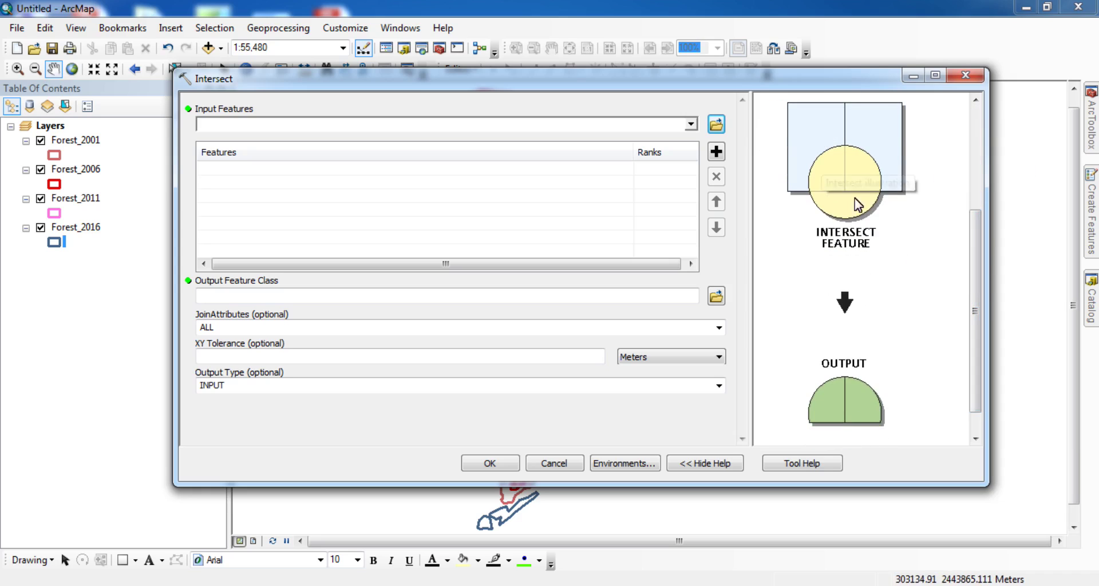
pyautogui.moveTo(978, 318); pyautogui.dragTo(979, 362)
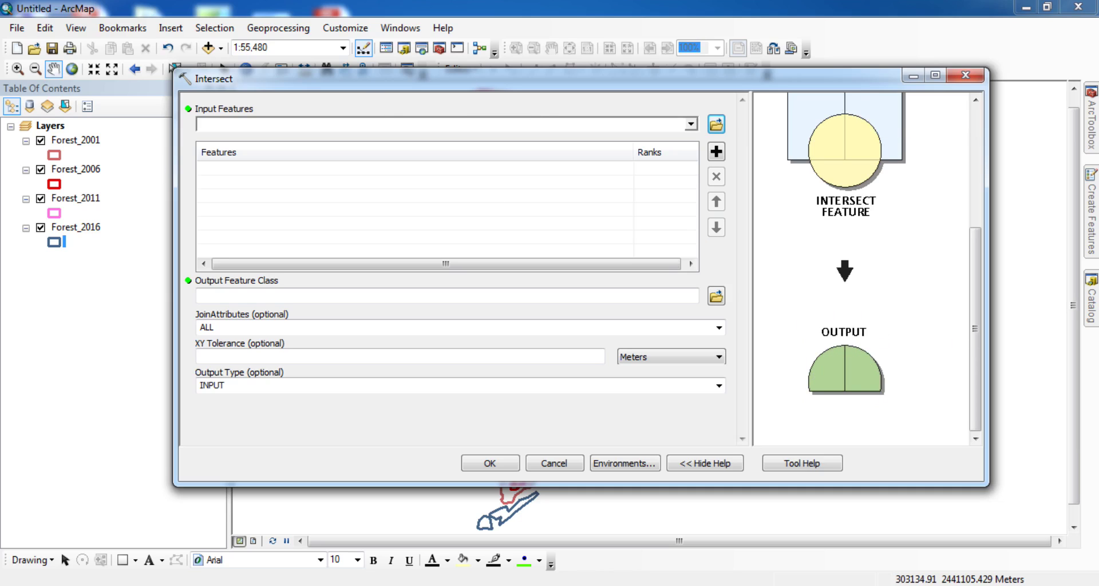
# Run Intersect on Forest_2001, Forest_2006, Forest_2011 and Forest_2016, keeping all attributes and the default output.
pyautogui.click(90, 144)
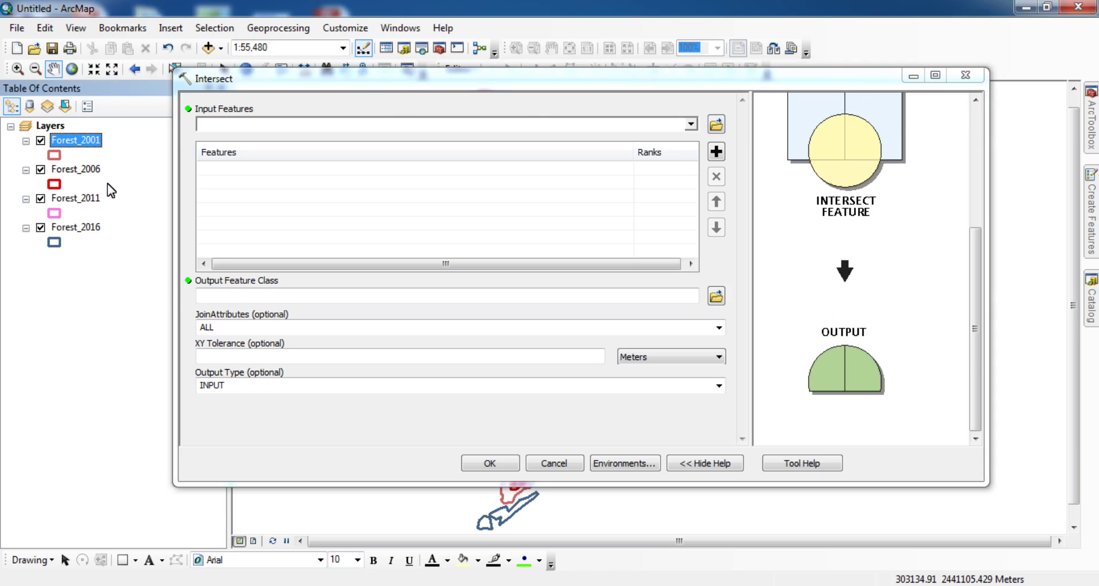
pyautogui.keyDown('shift'); pyautogui.click(86, 227); pyautogui.keyUp('shift')
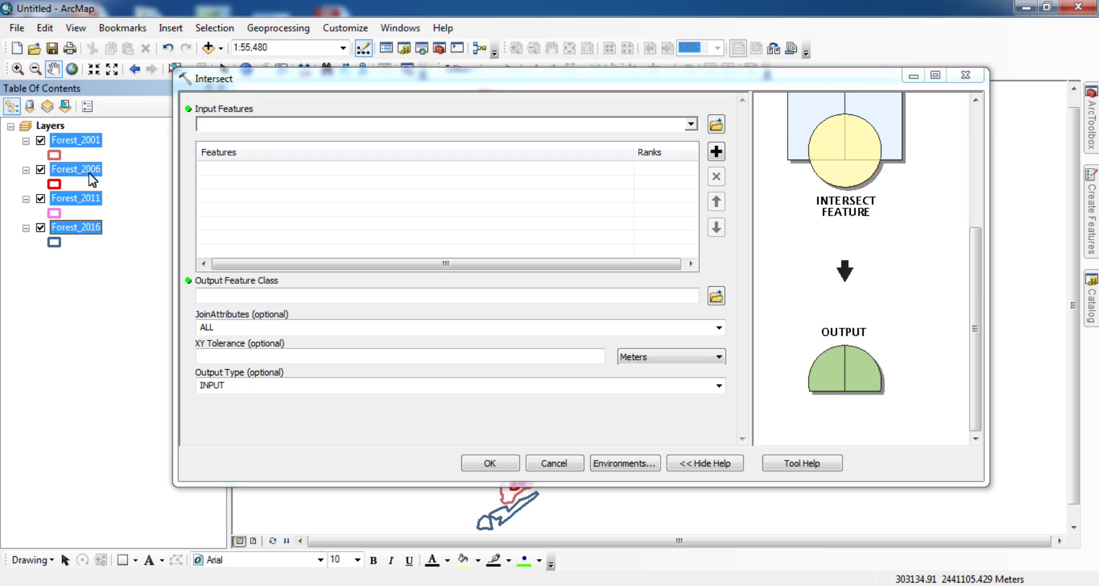
pyautogui.moveTo(90, 180); pyautogui.dragTo(269, 233)
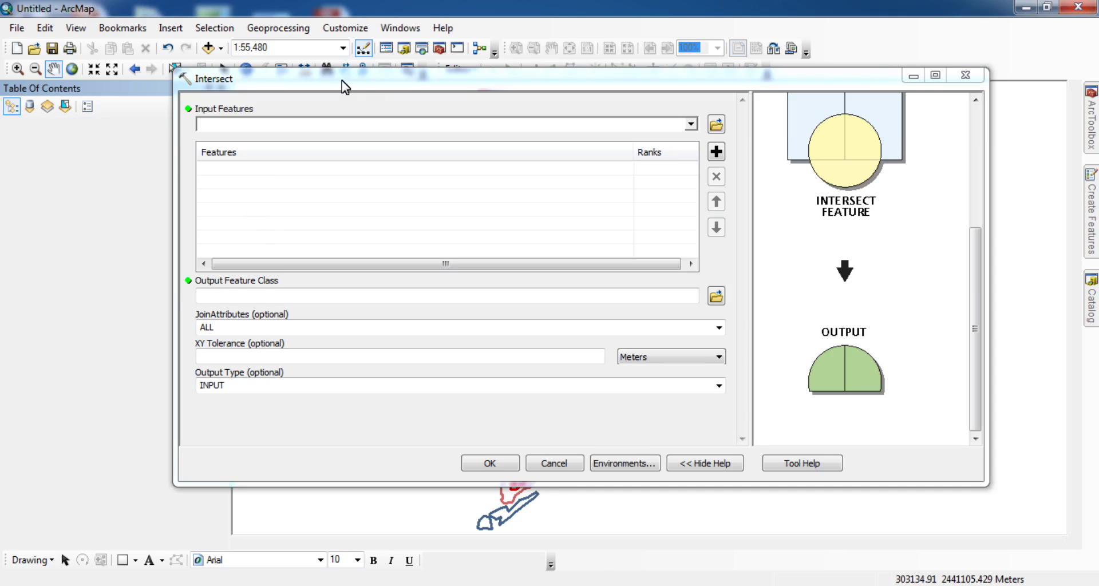
pyautogui.moveTo(330, 77)
pyautogui.mouseDown()
pyautogui.moveTo(228, 49)
pyautogui.moveTo(142, 163)
pyautogui.moveTo(238, 221)
pyautogui.moveTo(332, 191)
pyautogui.moveTo(400, 98)
pyautogui.moveTo(366, 69)
pyautogui.moveTo(325, 80)
pyautogui.mouseUp()
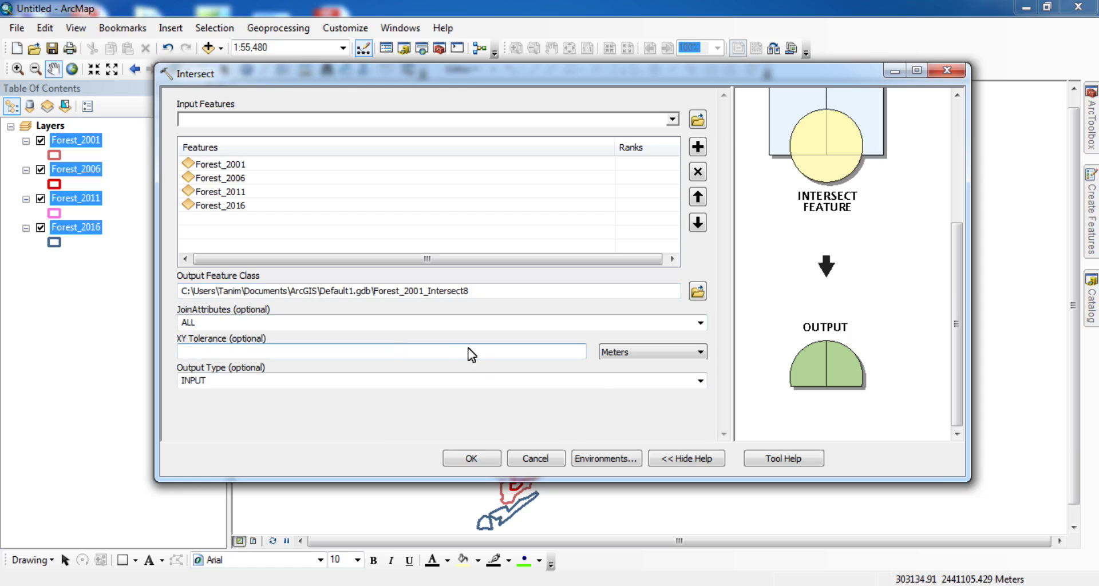
pyautogui.click(484, 464)
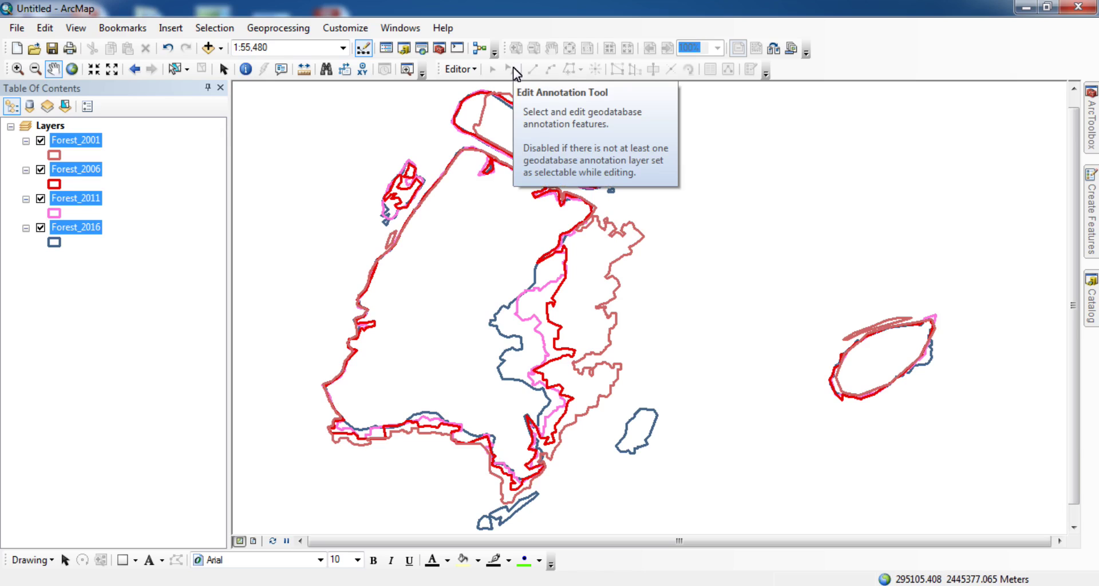
pyautogui.moveTo(501, 254); pyautogui.dragTo(535, 256)
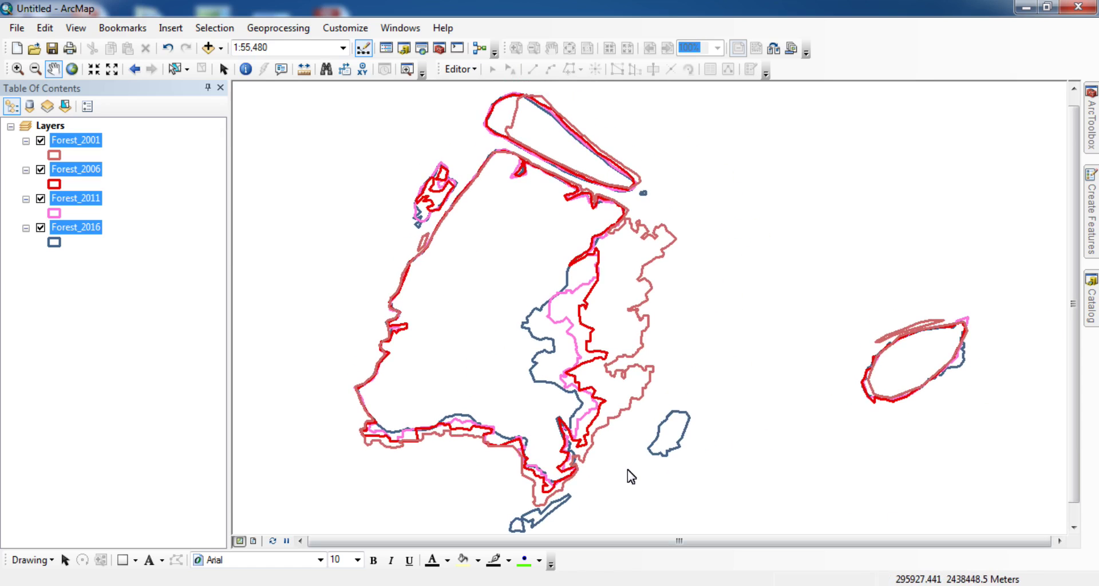
pyautogui.moveTo(542, 403); pyautogui.dragTo(567, 406)
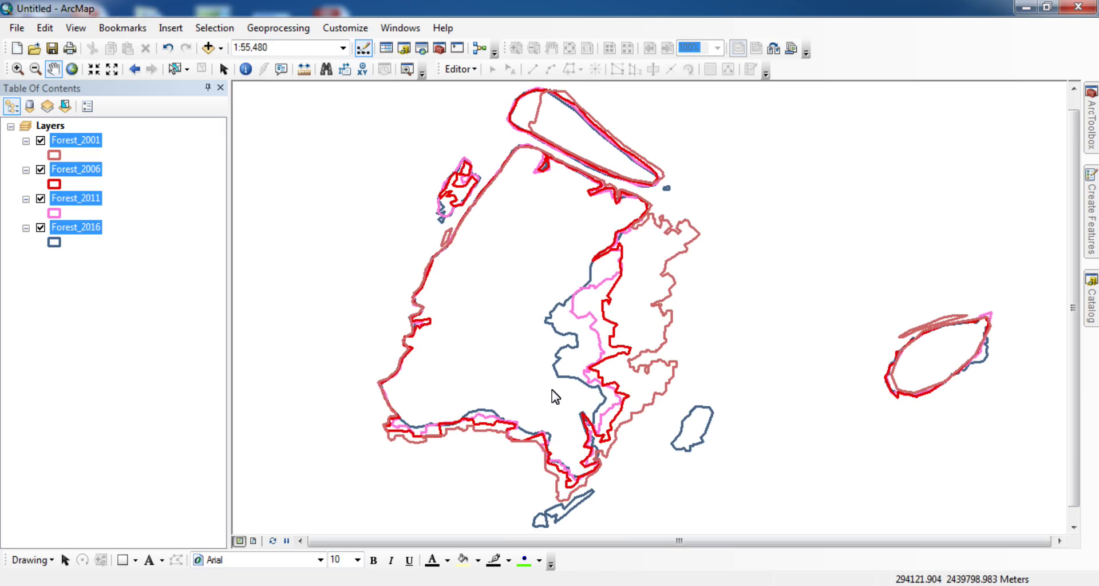
pyautogui.moveTo(555, 342); pyautogui.dragTo(520, 322)
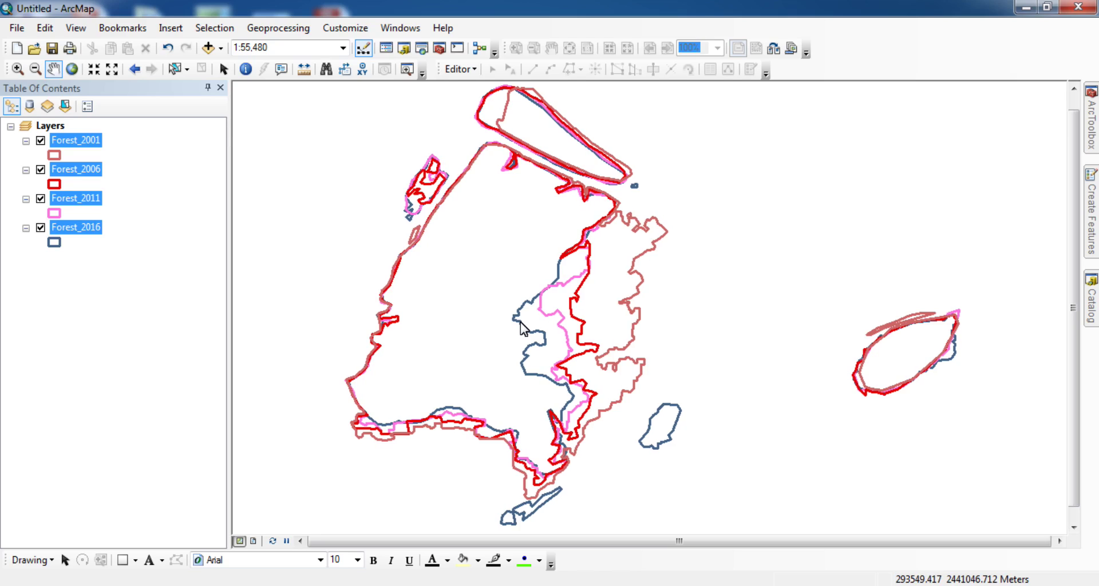
pyautogui.moveTo(519, 322); pyautogui.dragTo(520, 326)
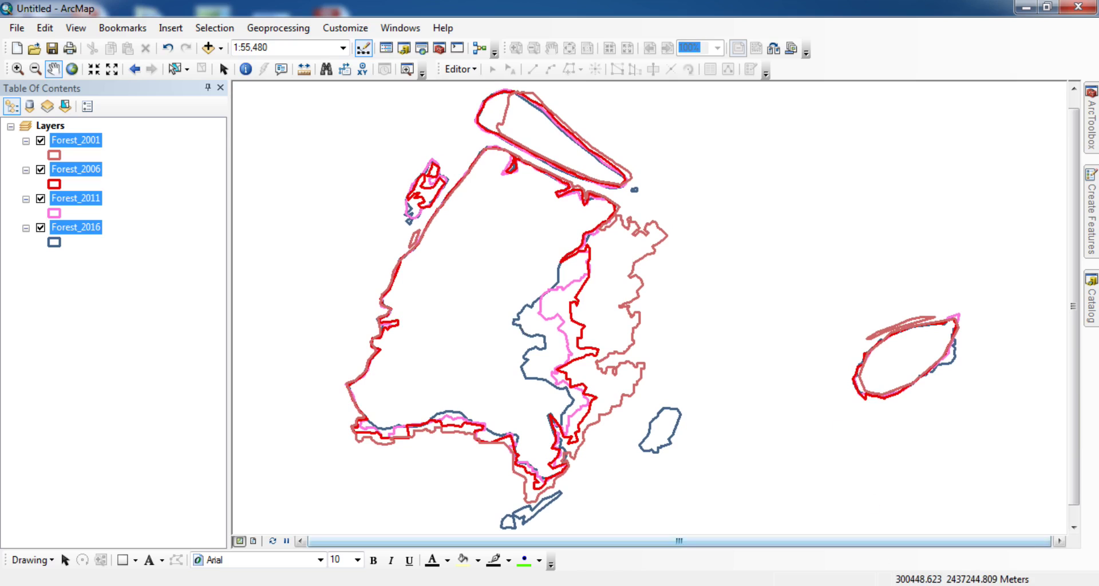
pyautogui.moveTo(503, 251); pyautogui.dragTo(456, 243)
pyautogui.moveTo(443, 308); pyautogui.dragTo(520, 308)
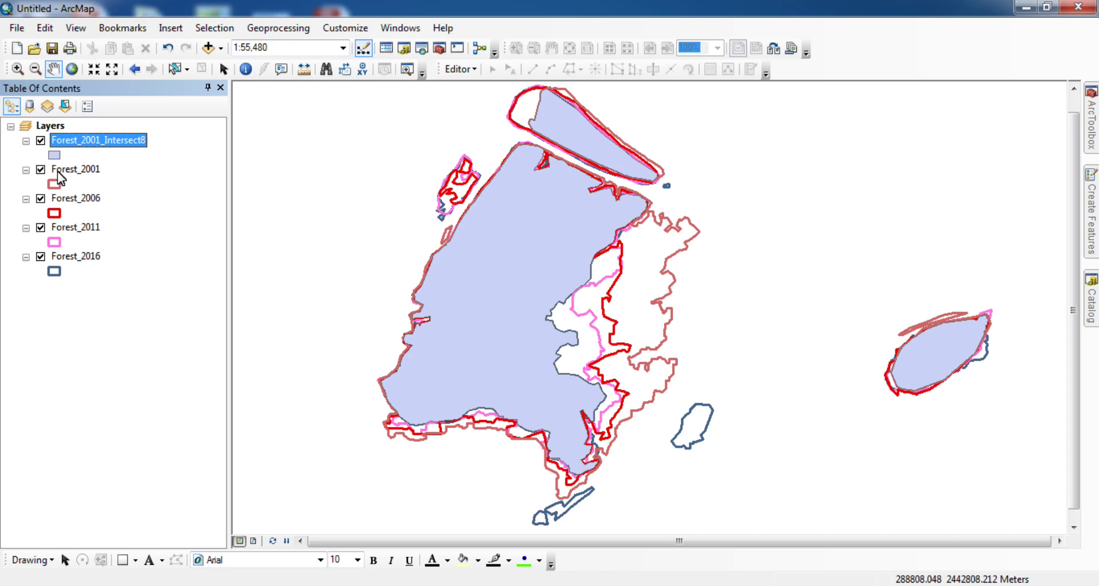
# Hide the Forest_2001, Forest_2006, Forest_2011 and Forest_2016 layers, leaving only the intersect result displayed.
pyautogui.click(41, 169)
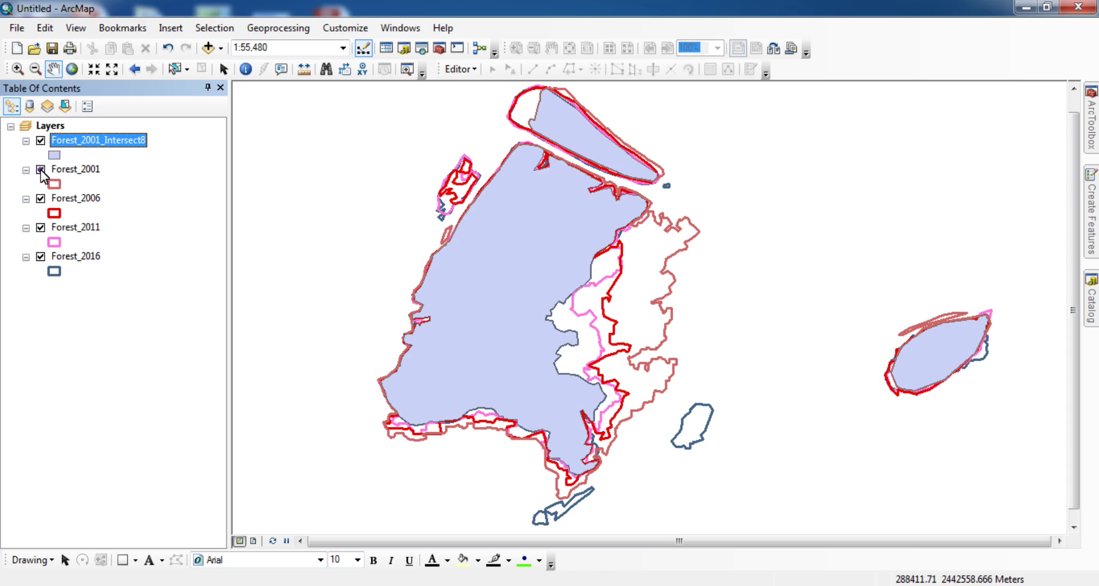
pyautogui.click(41, 199)
pyautogui.click(41, 227)
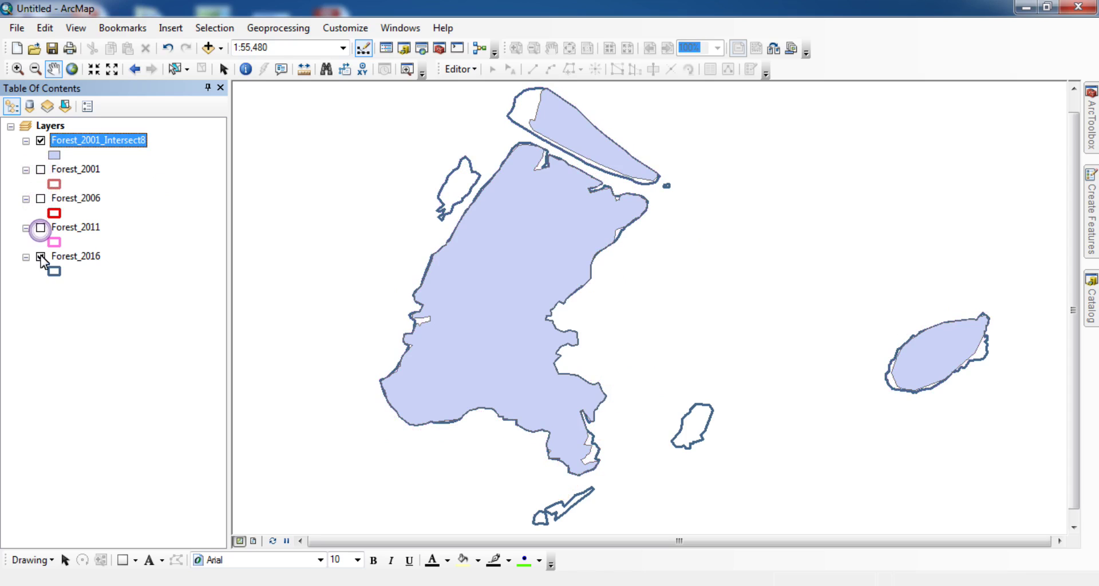
pyautogui.click(41, 257)
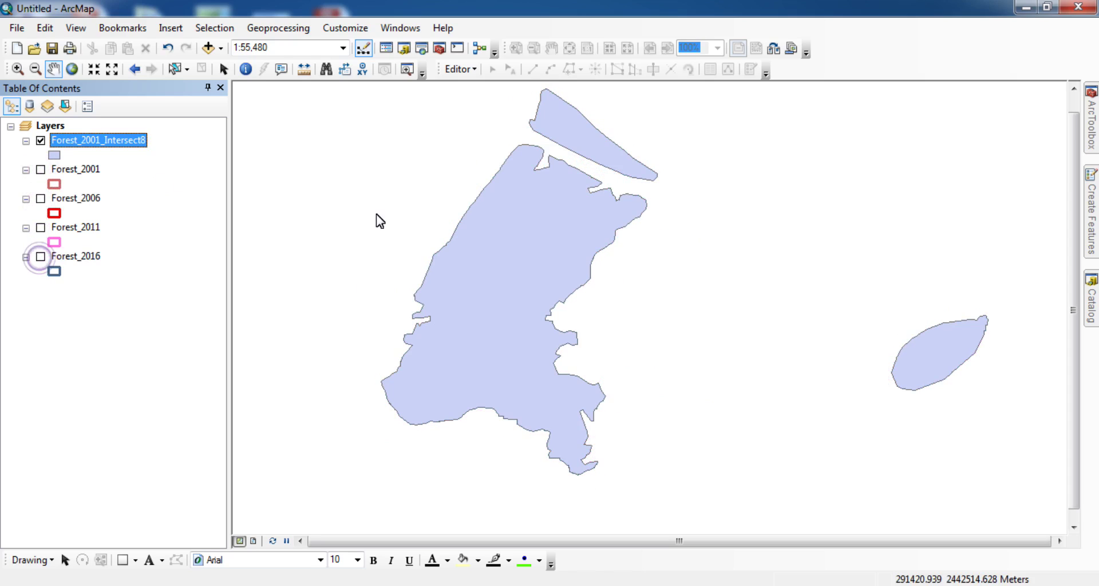
# Add a Double field named Area_ha to the intersect result layer's attribute table.
pyautogui.click(90, 137)
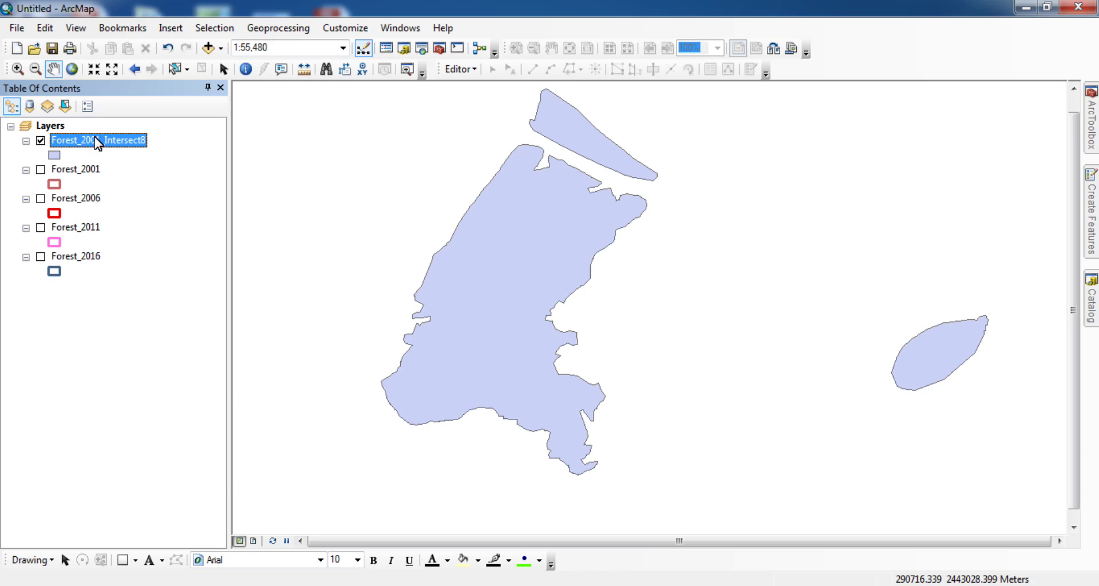
pyautogui.rightClick(96, 140)
pyautogui.click(147, 181)
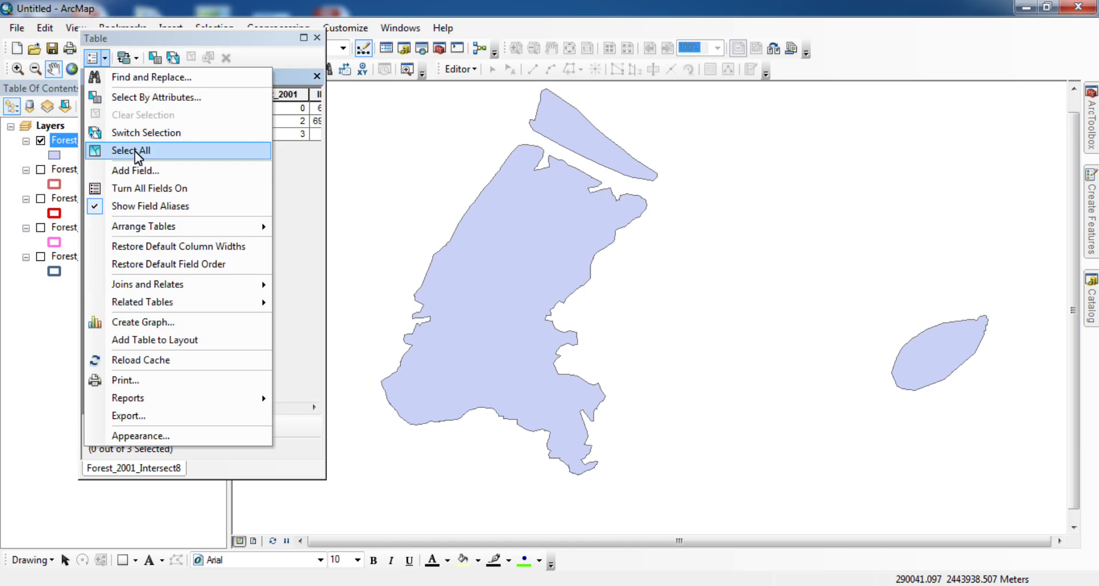
pyautogui.click(137, 170)
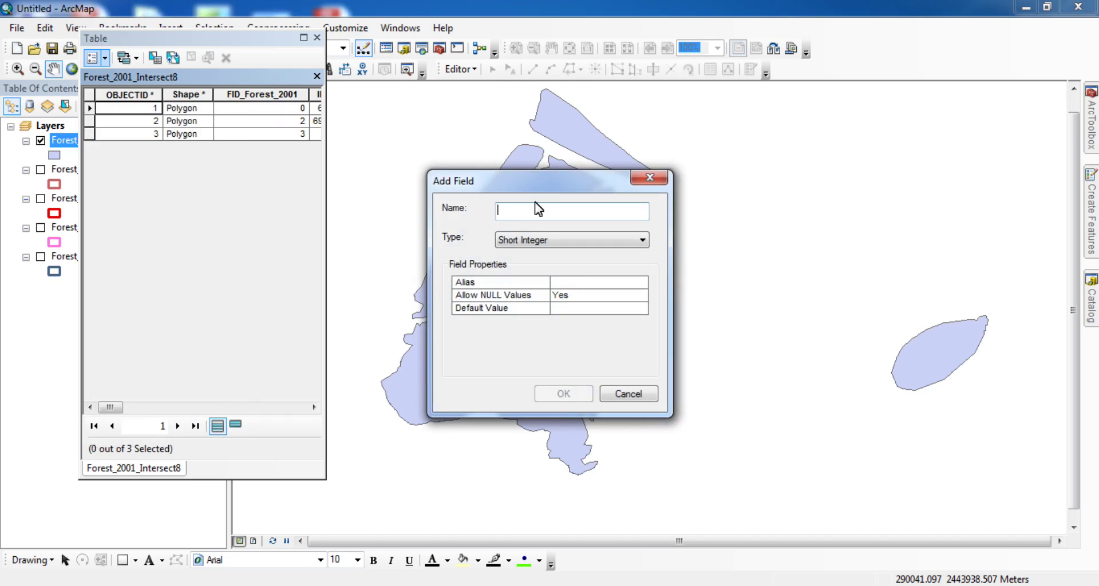
pyautogui.write('Area')
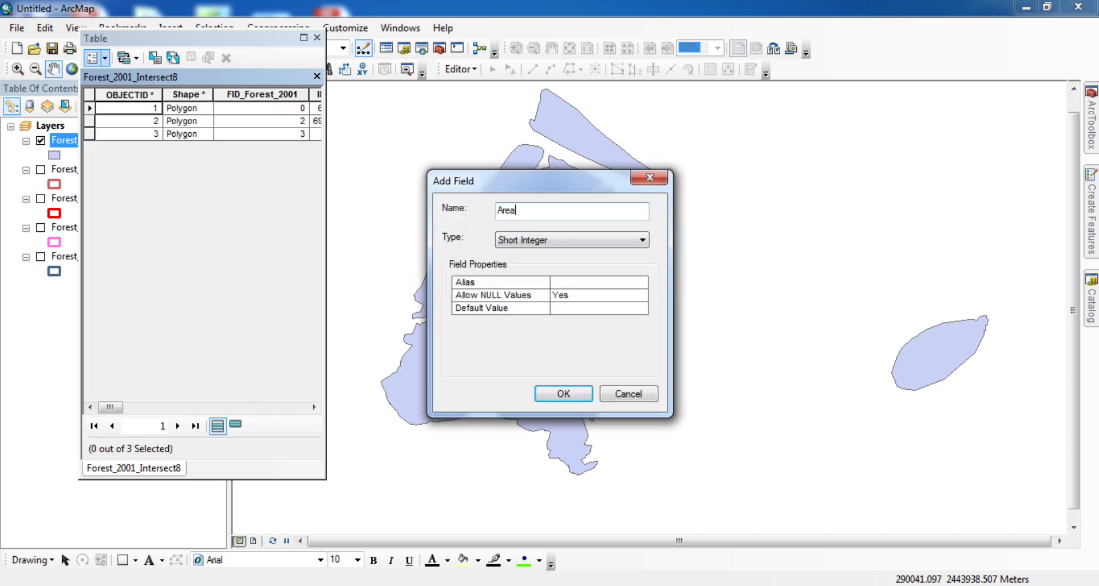
pyautogui.click(546, 241)
pyautogui.click(527, 286)
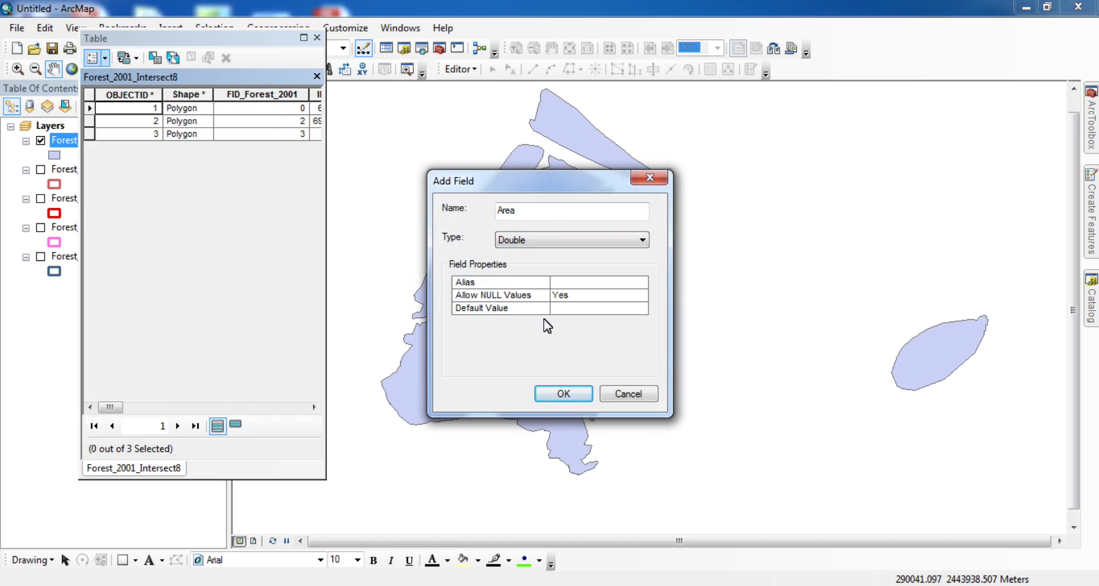
pyautogui.click(578, 398)
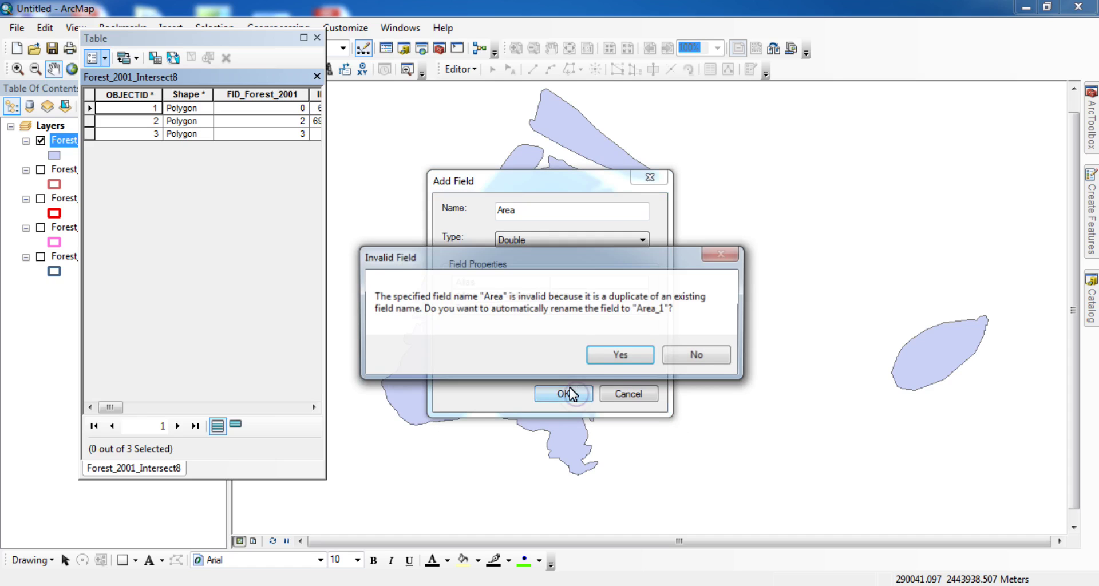
pyautogui.click(713, 357)
pyautogui.click(552, 211)
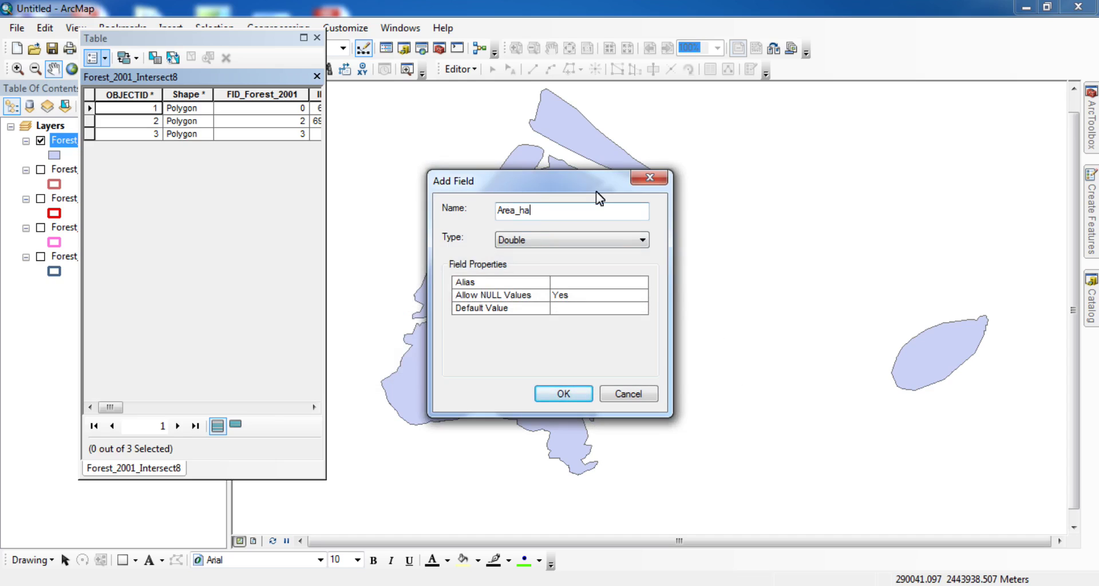
pyautogui.write('_ha')
pyautogui.click(563, 394)
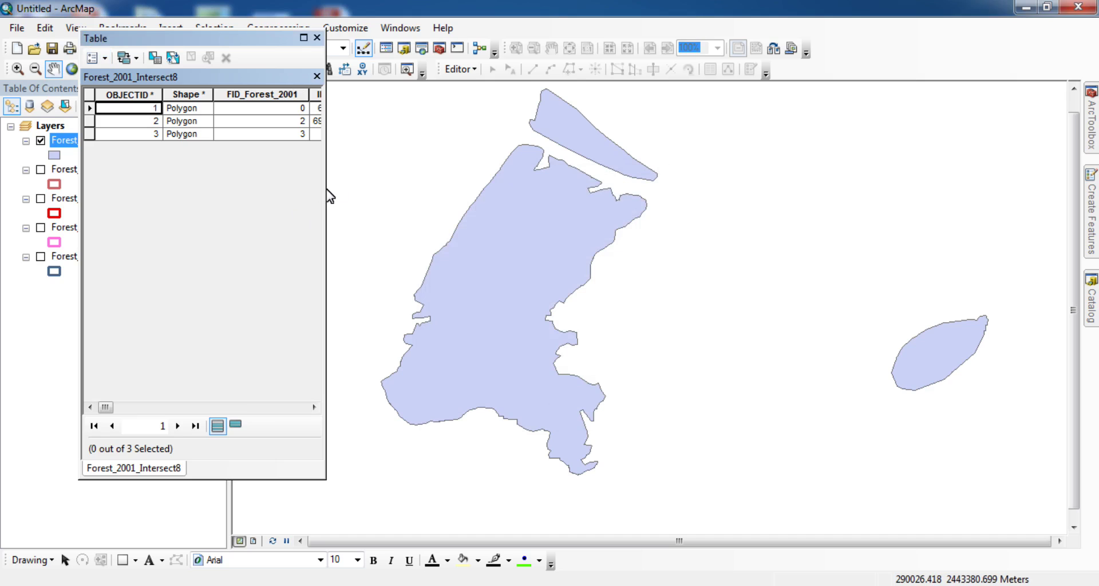
# Calculate the Area geometry in hectares for the Area_ha field, using the data source's coordinate system.
pyautogui.moveTo(326, 188); pyautogui.dragTo(956, 277)
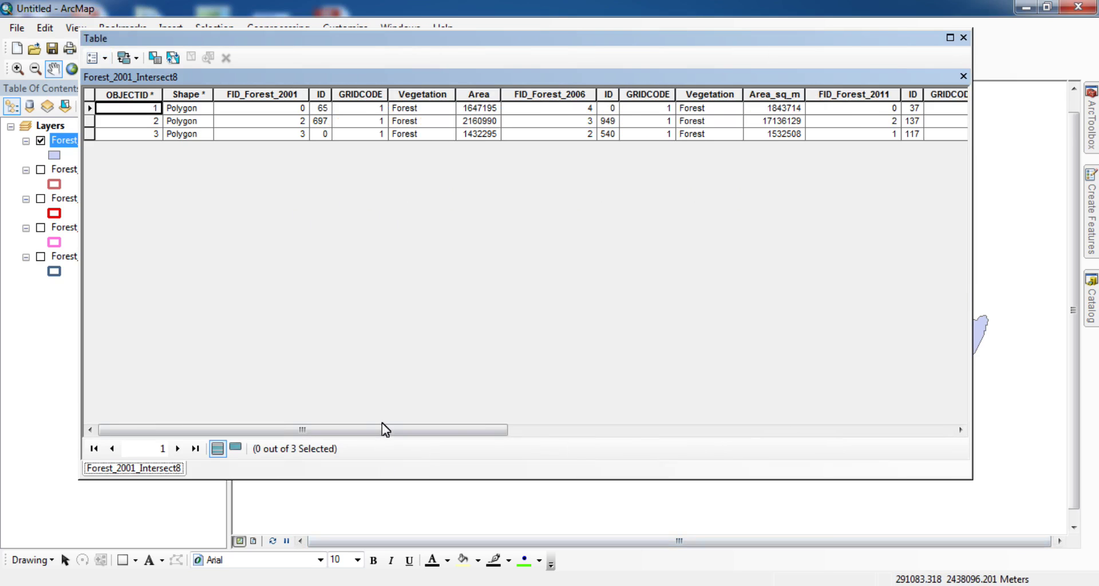
pyautogui.moveTo(405, 434); pyautogui.dragTo(887, 441)
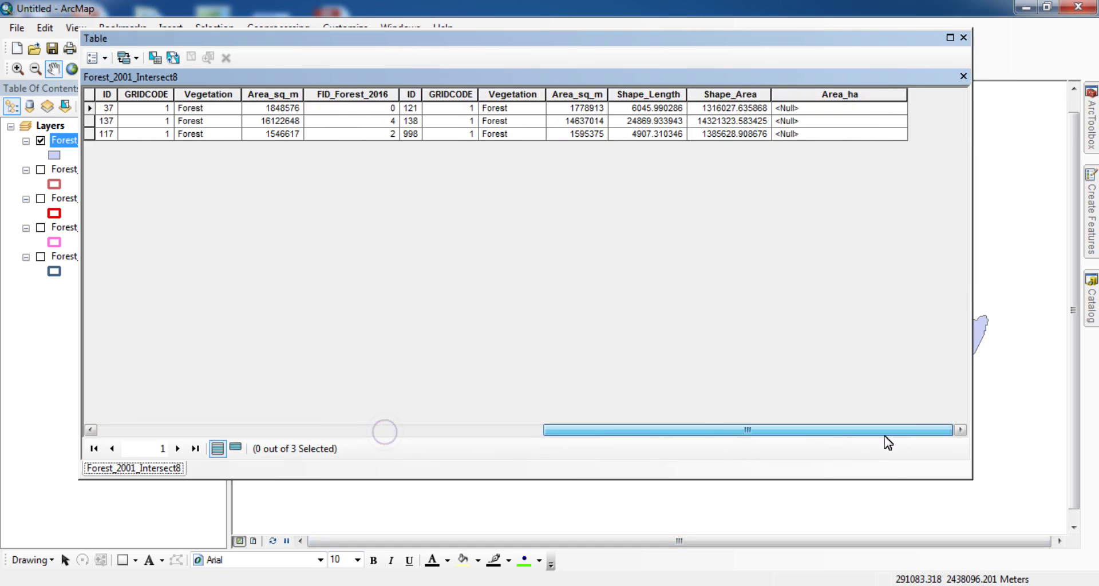
pyautogui.rightClick(813, 95)
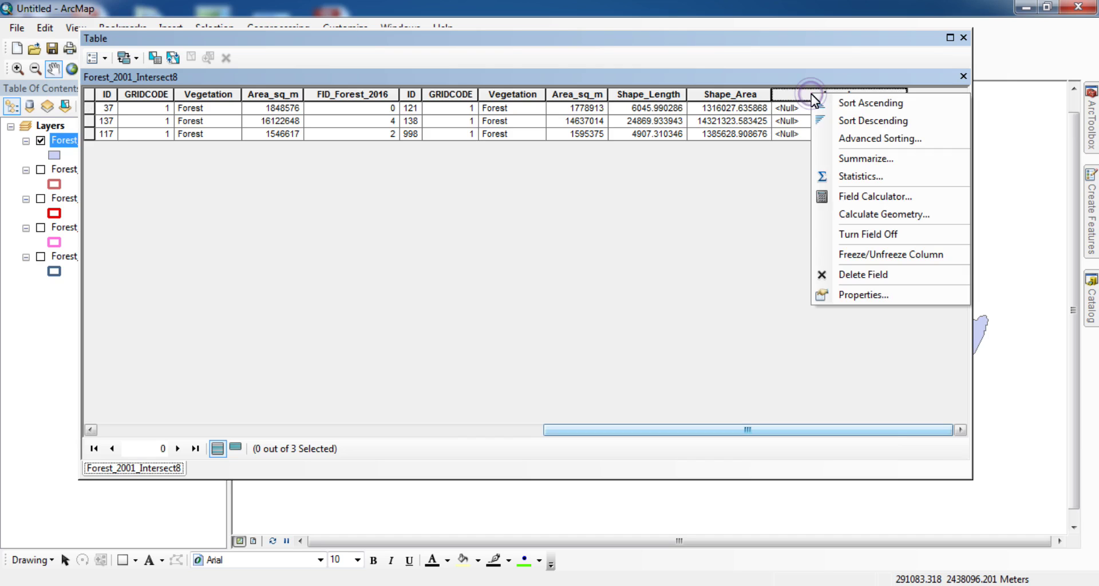
pyautogui.click(882, 215)
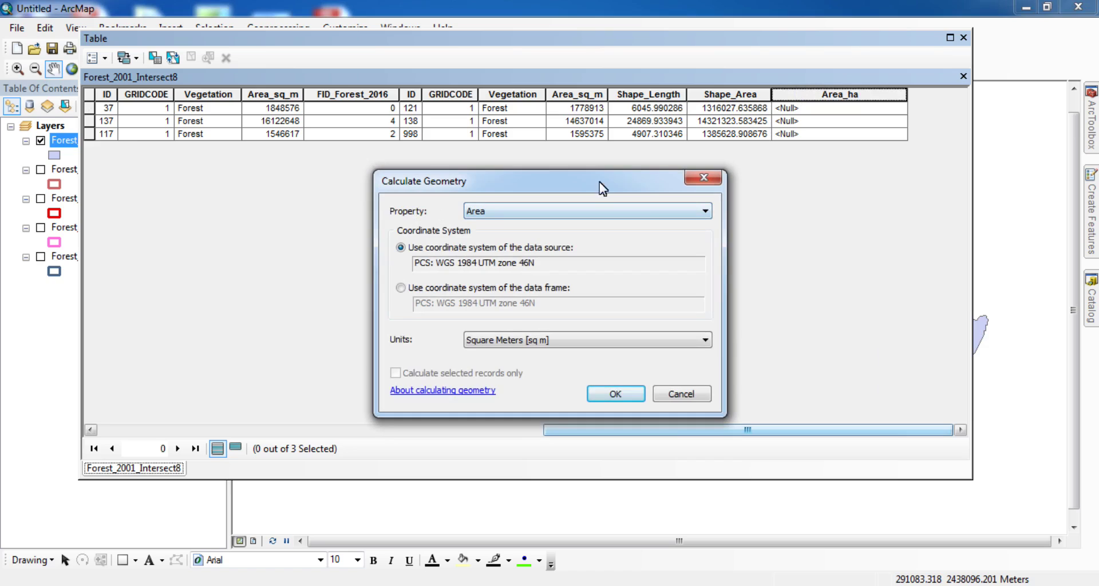
pyautogui.click(636, 212)
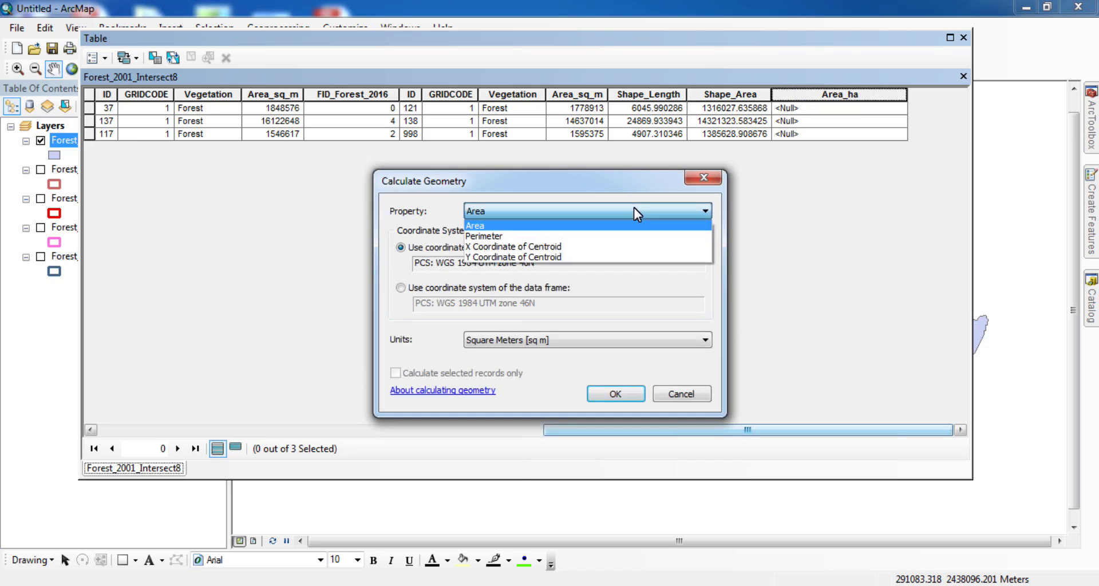
pyautogui.click(483, 209)
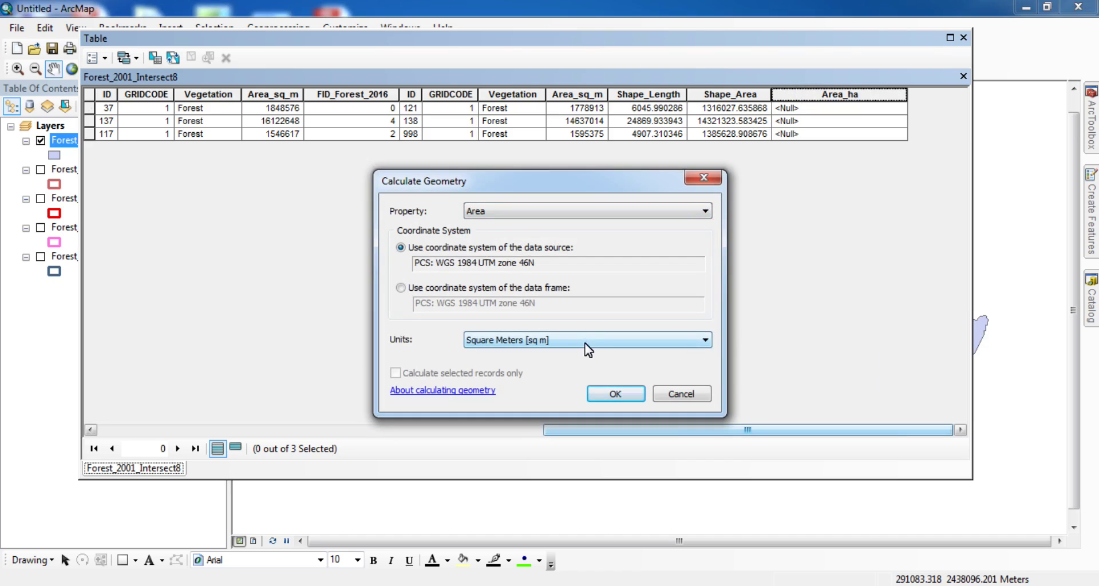
pyautogui.click(585, 342)
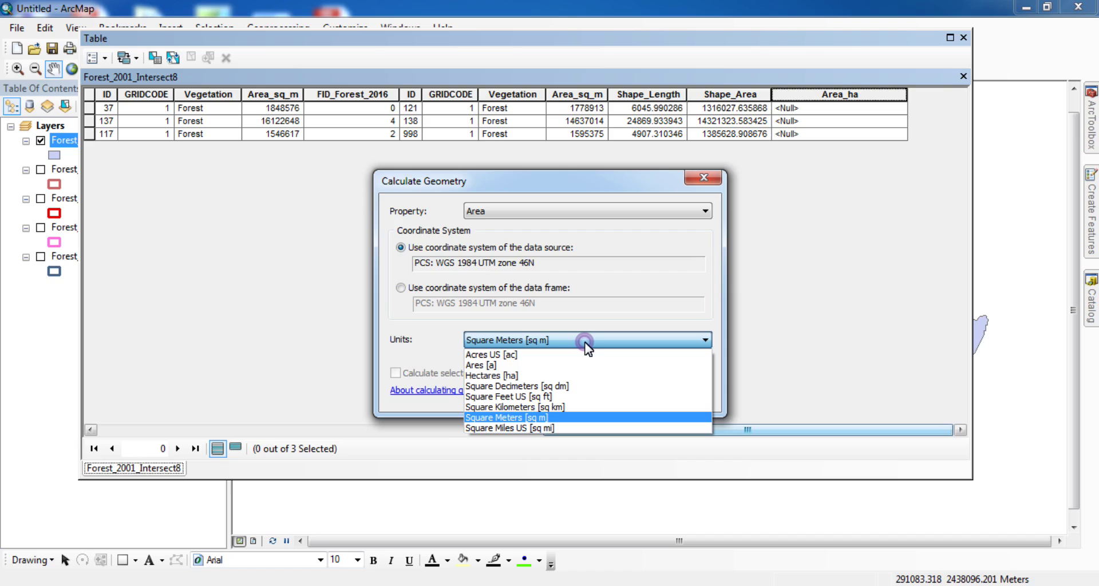
pyautogui.click(486, 376)
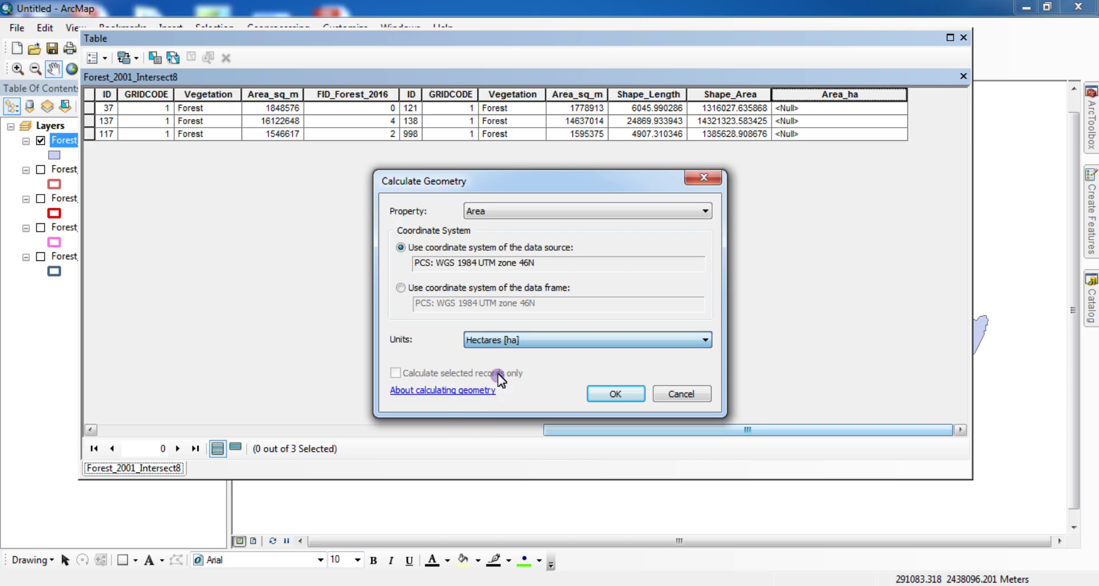
pyautogui.click(615, 394)
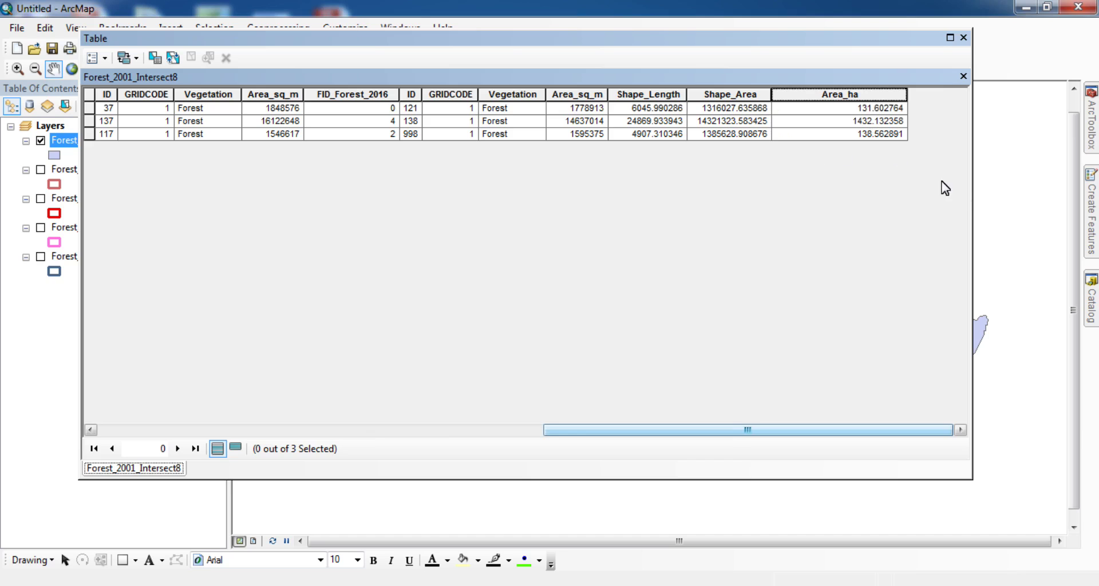
# Select each of the three intersect records in turn to match its Area_ha value with its polygon on the map, and close the table.
pyautogui.moveTo(972, 198); pyautogui.dragTo(367, 266)
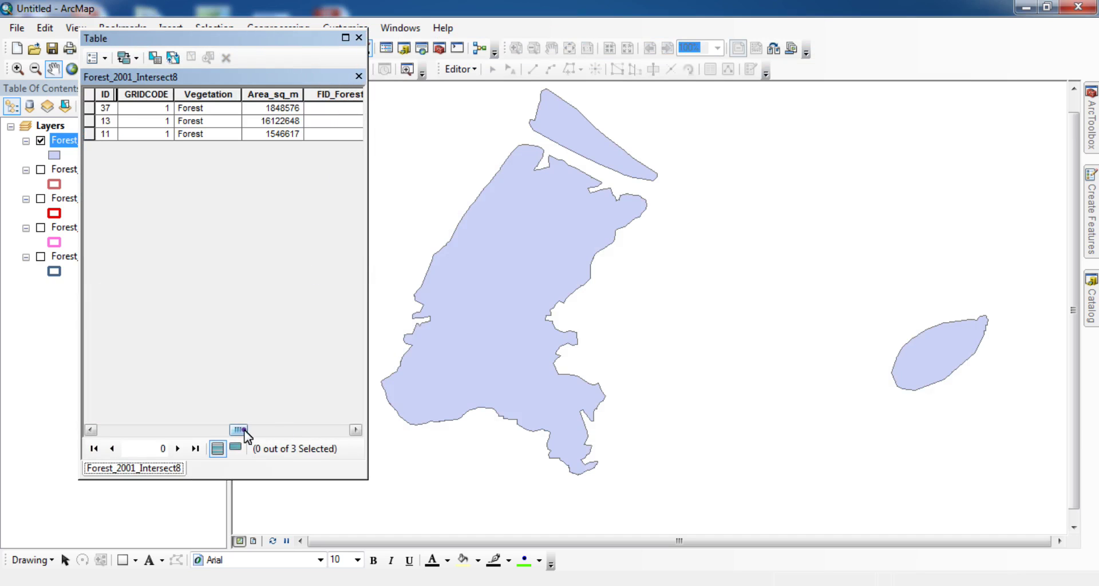
pyautogui.click(272, 431)
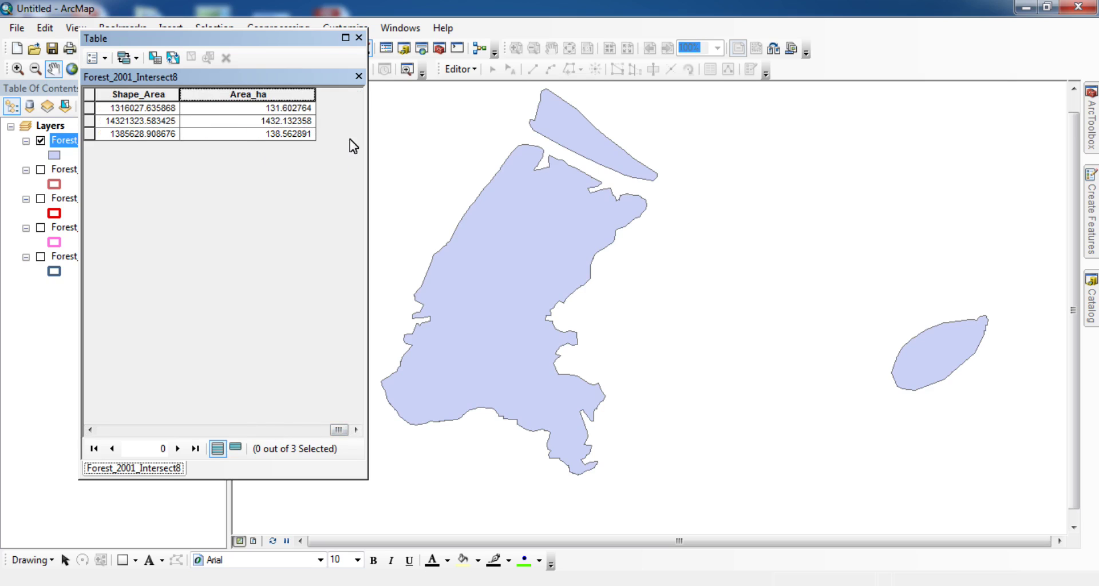
pyautogui.click(87, 109)
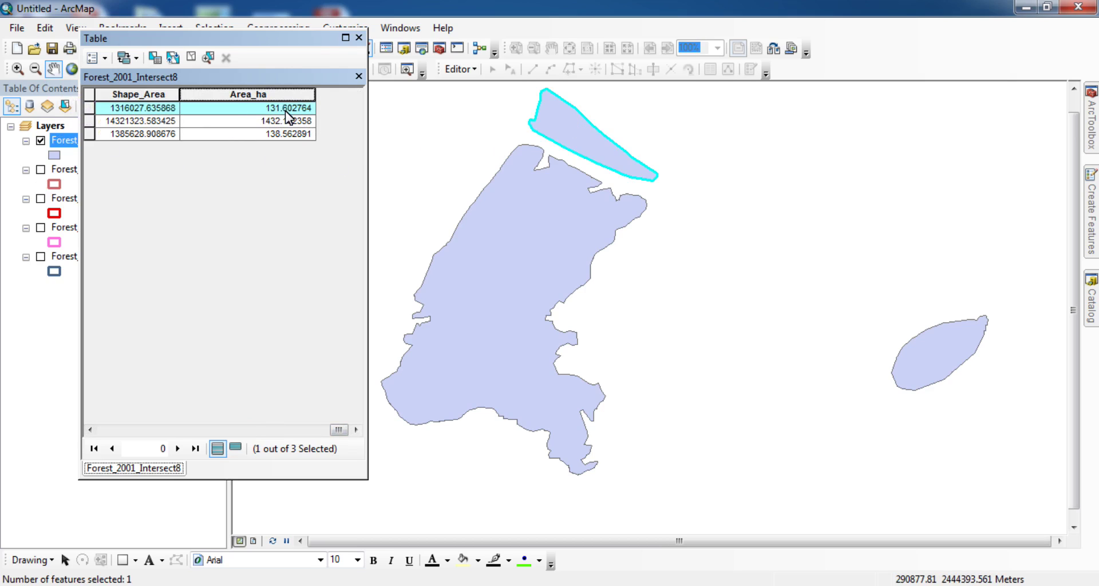
pyautogui.click(89, 121)
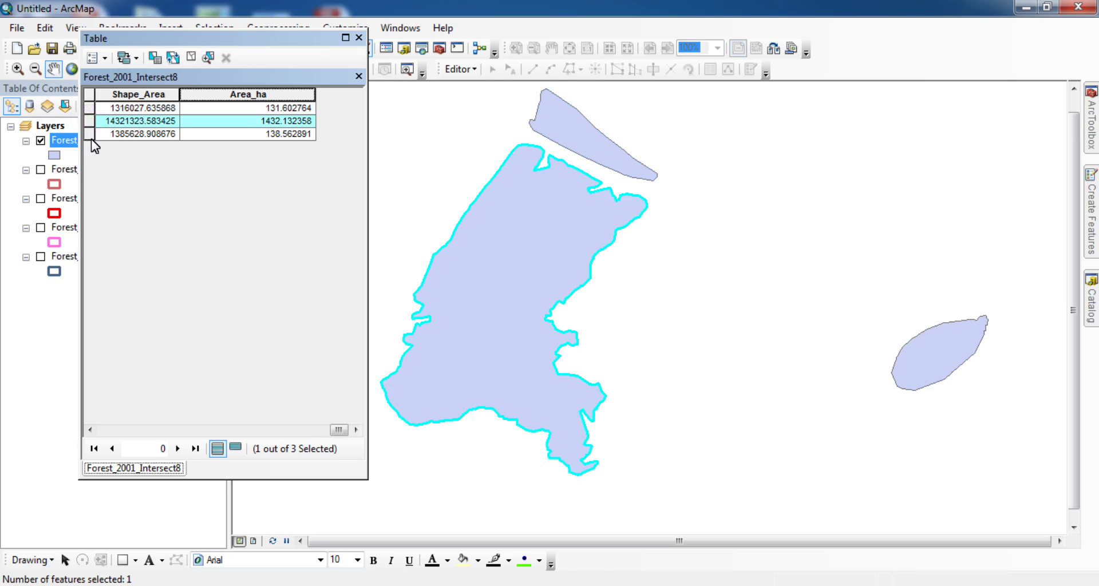
pyautogui.click(90, 135)
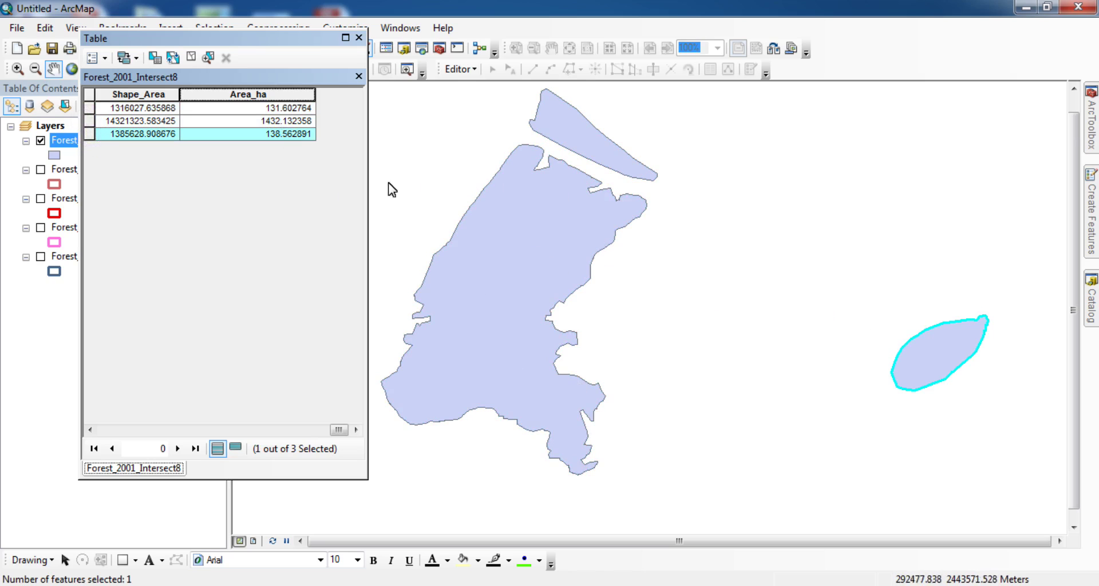
pyautogui.click(359, 39)
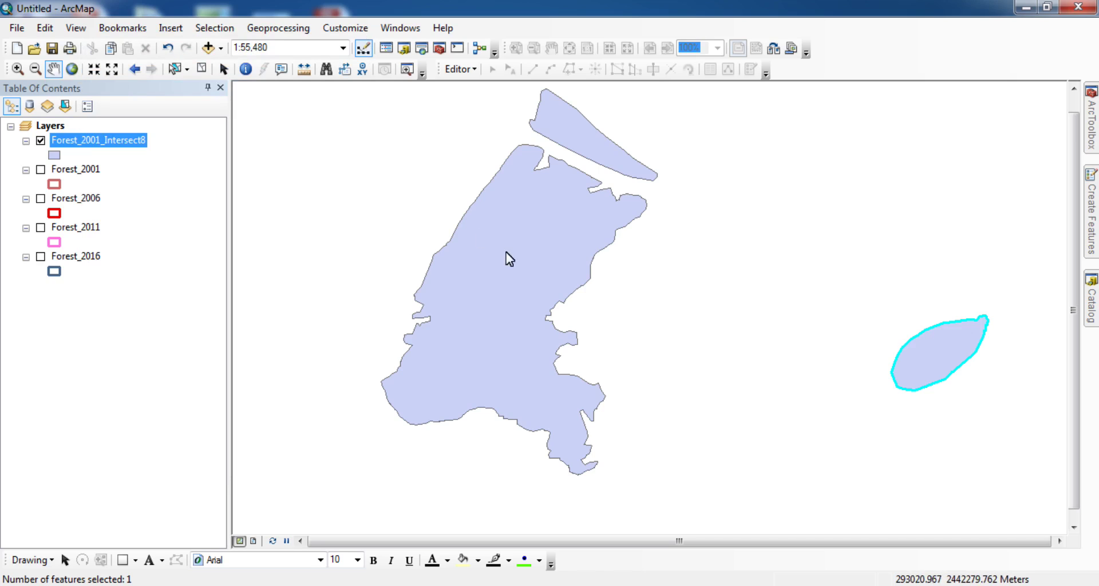
pyautogui.moveTo(514, 266); pyautogui.dragTo(512, 299)
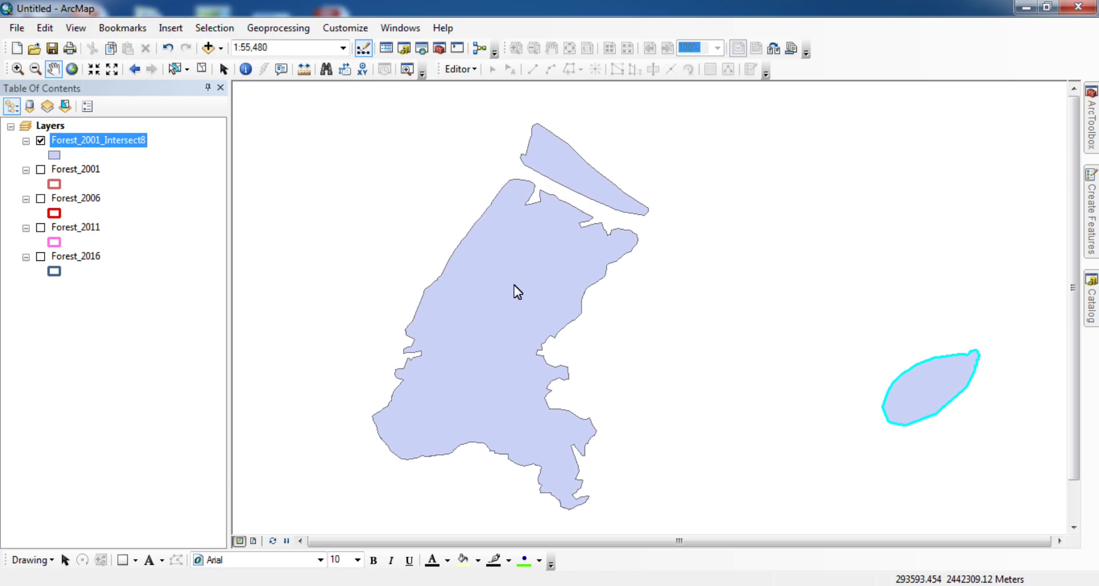